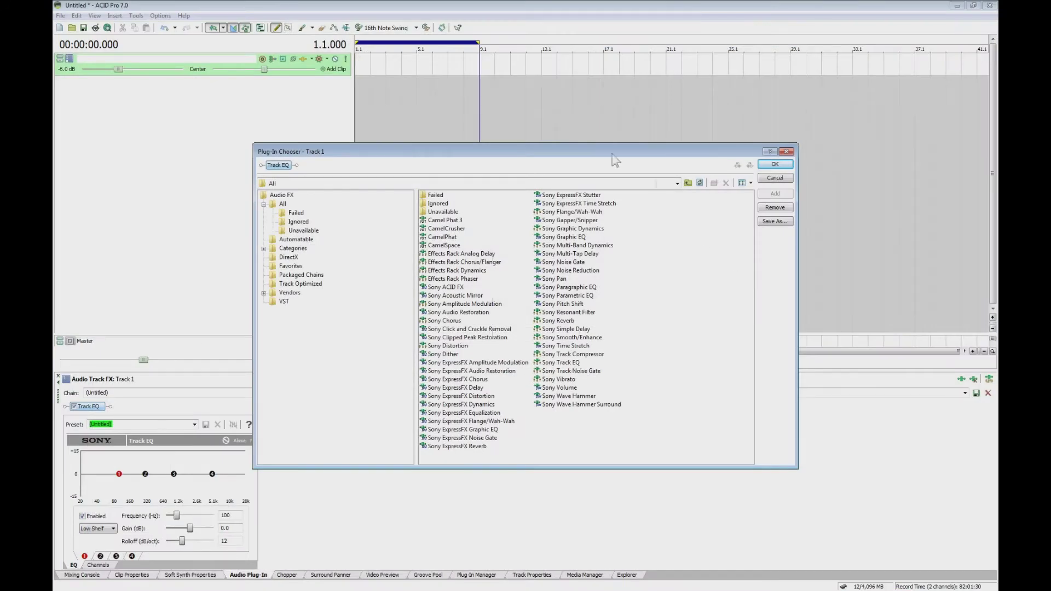
# - Add Camel Phat 3 to Track 1's effects chain
pyautogui.click(460, 229)
pyautogui.click(456, 220)
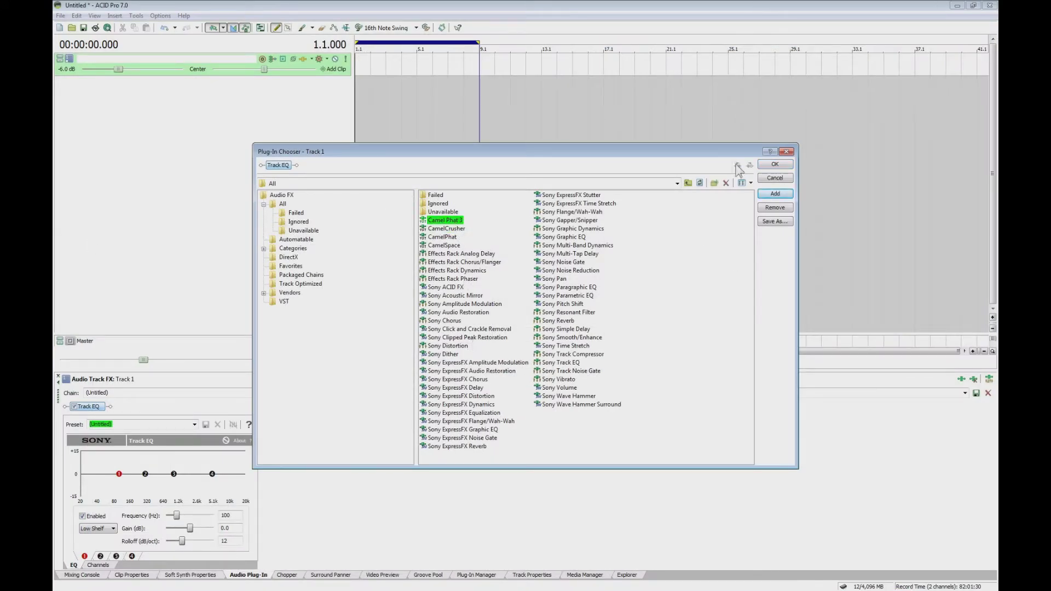
pyautogui.click(774, 194)
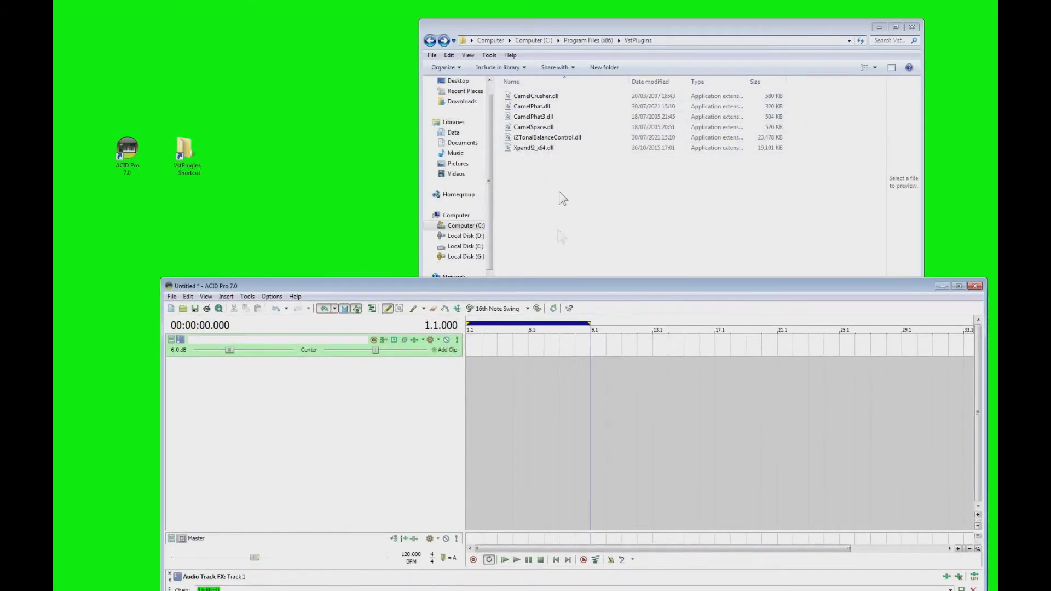
# - Maximize the ACID project window and reopen Track 1's plug-in chooser
pyautogui.moveTo(543, 283); pyautogui.dragTo(503, 46)
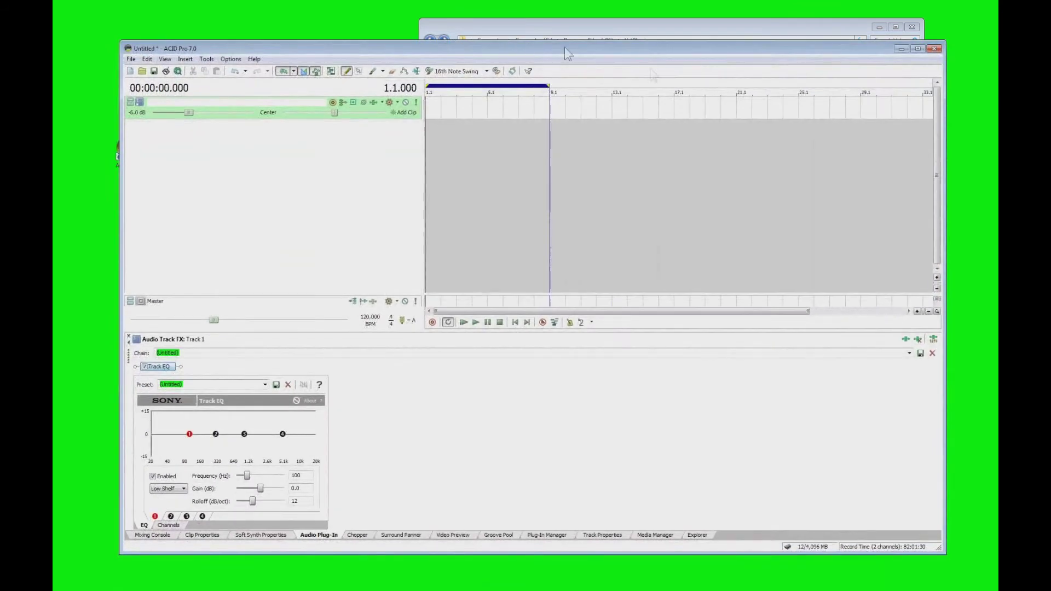
pyautogui.click(916, 52)
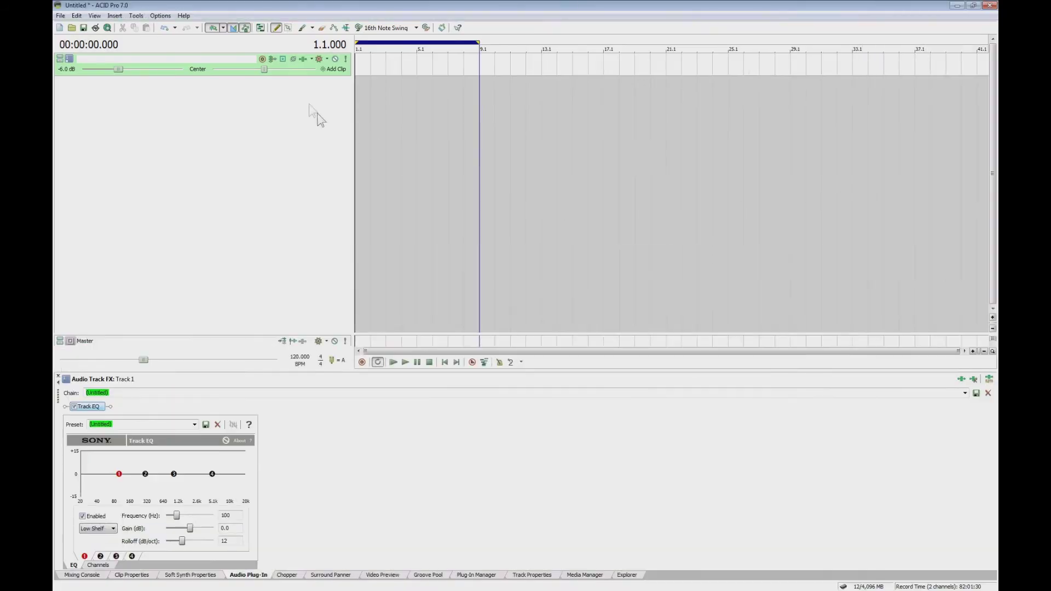
pyautogui.click(962, 379)
# - Select Camel Phat 3 and CamelSpace, then check the Failed and Ignored plug-in folders
pyautogui.click(450, 220)
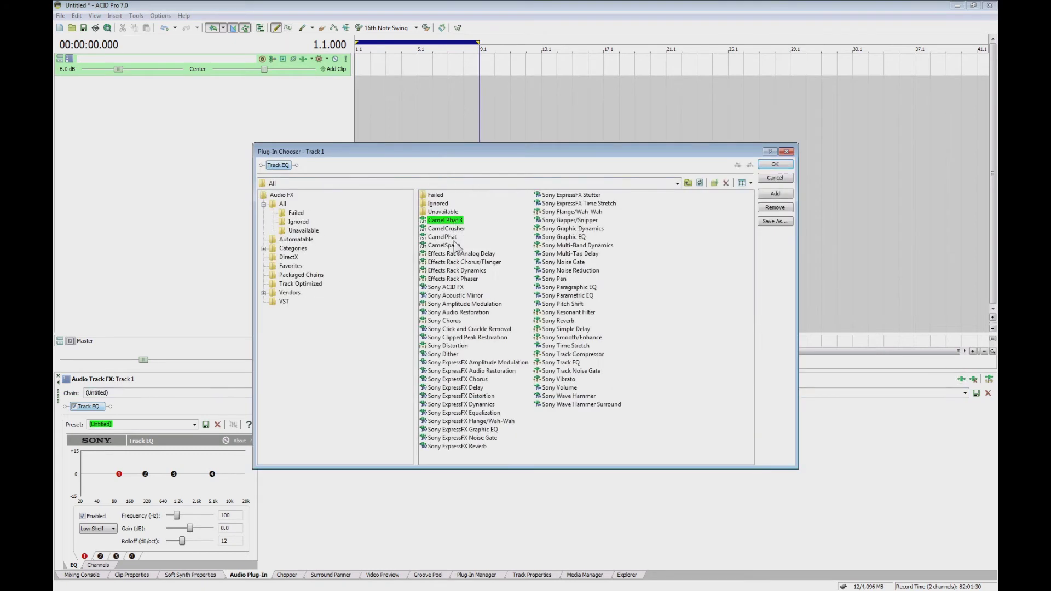
pyautogui.click(444, 245)
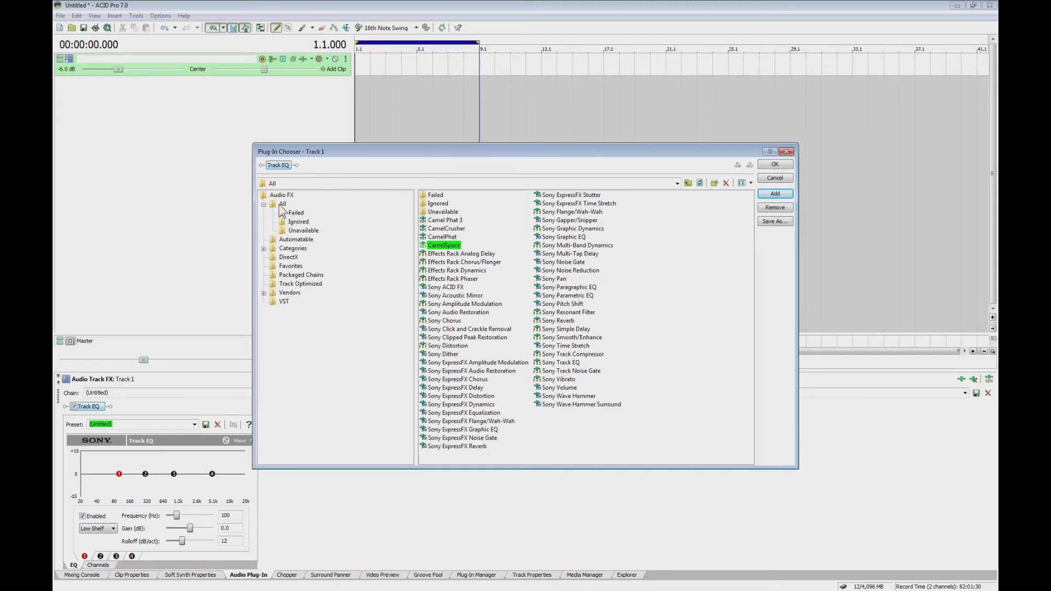
pyautogui.click(296, 213)
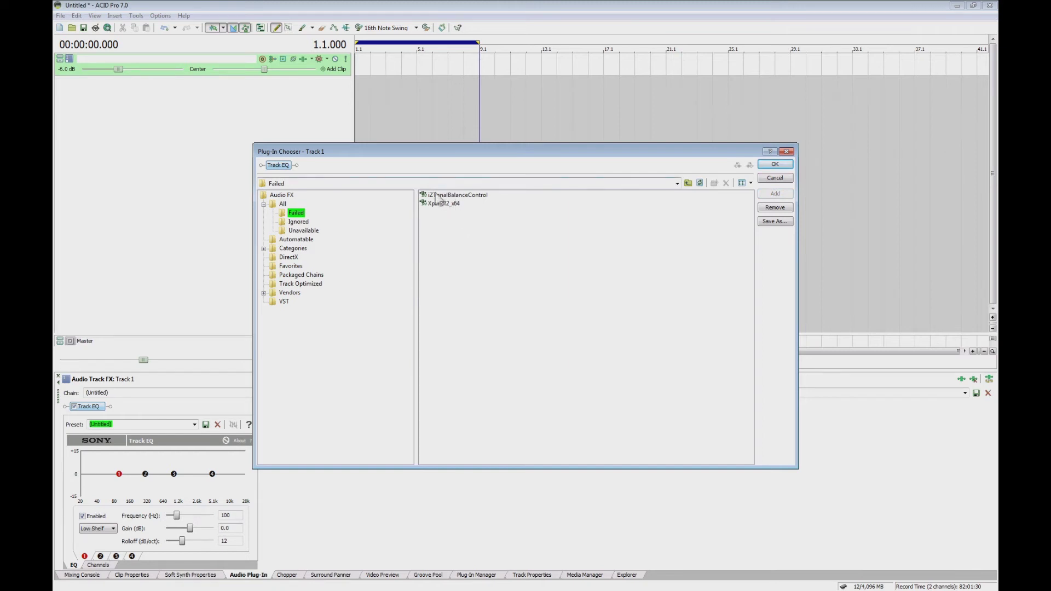
pyautogui.click(300, 221)
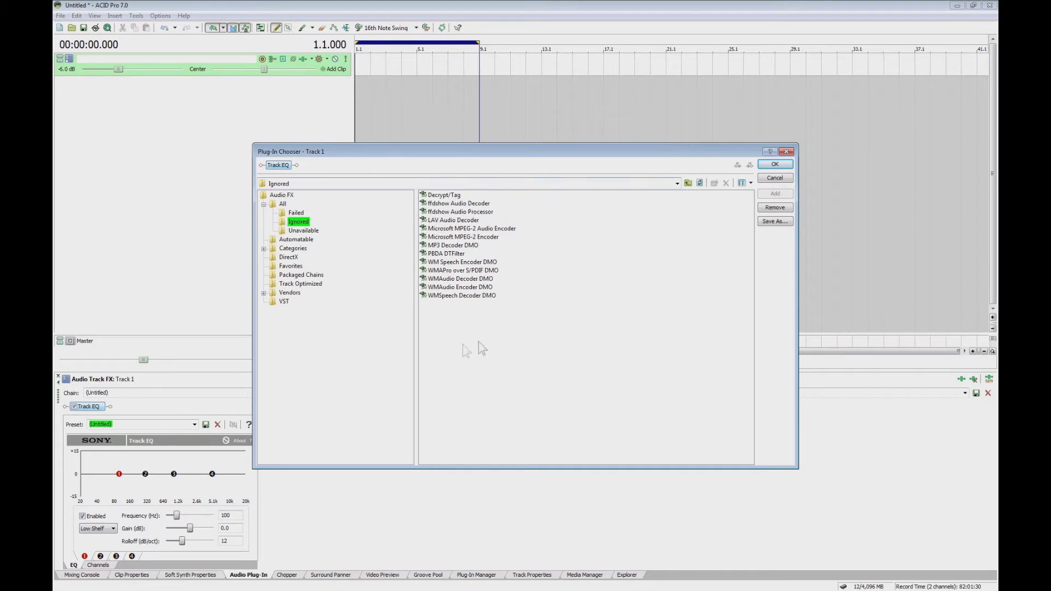
# - Confirm the chain, view the CamelPhat, CamelCrusher and CamelSpace interfaces, then close ACID Pro
pyautogui.press('Return')
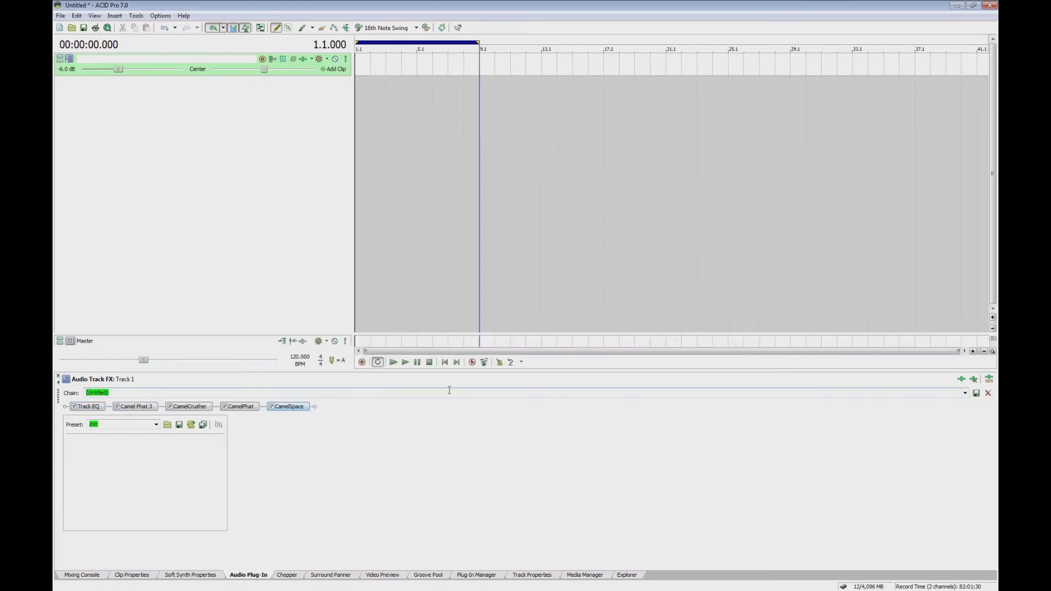
pyautogui.click(240, 408)
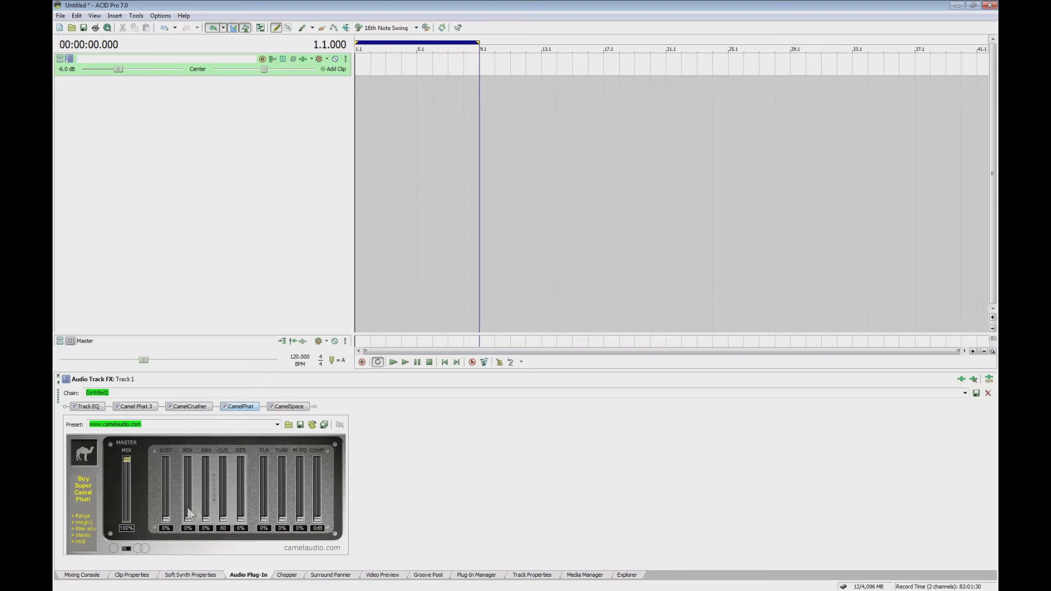
pyautogui.click(201, 409)
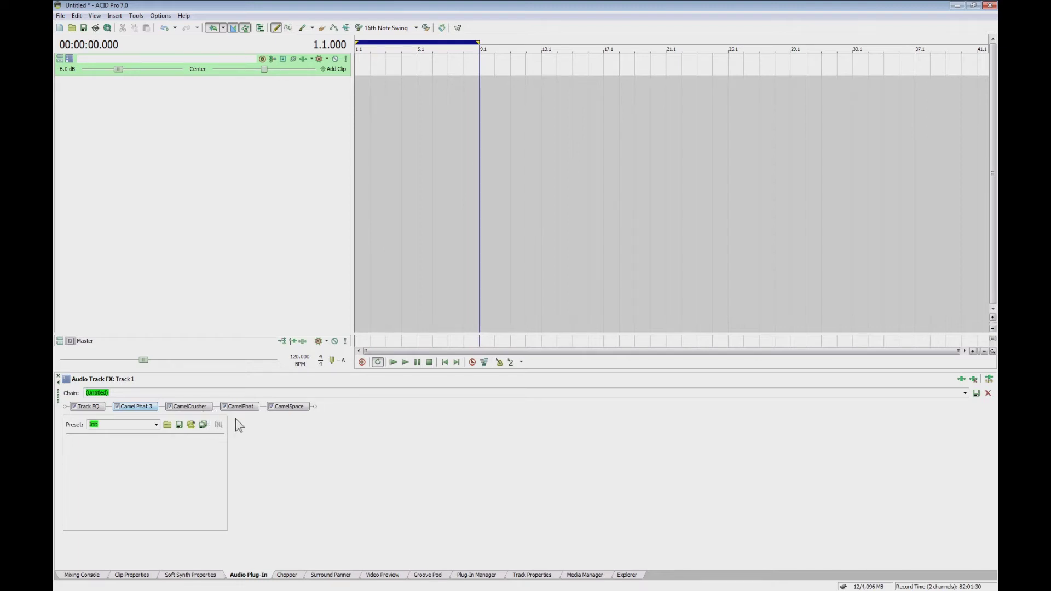
pyautogui.click(298, 407)
pyautogui.click(989, 6)
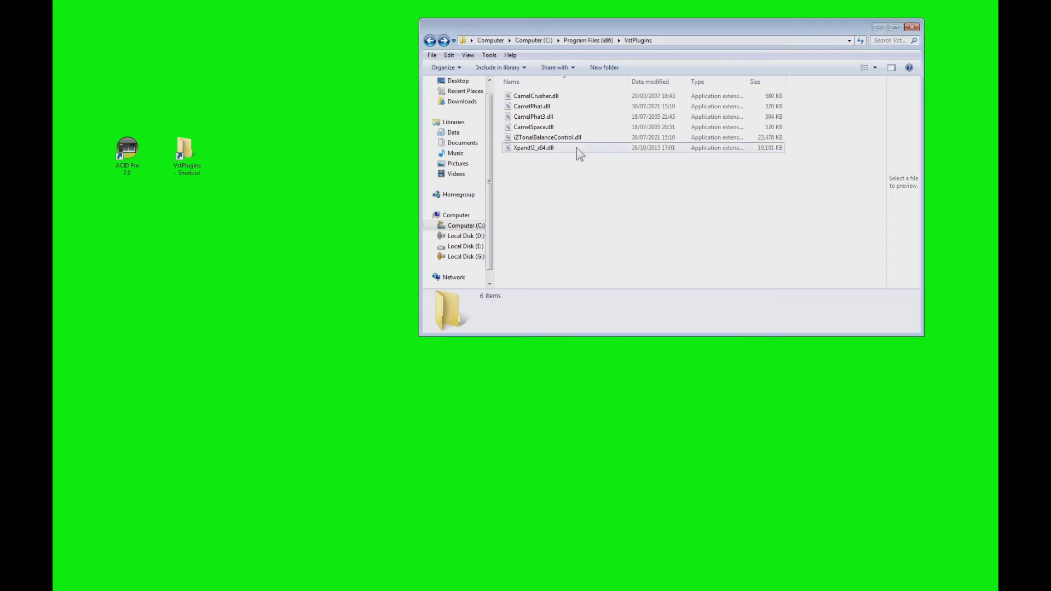
# - Select CamelCrusher.dll in the VstPlugins folder
pyautogui.click(569, 96)
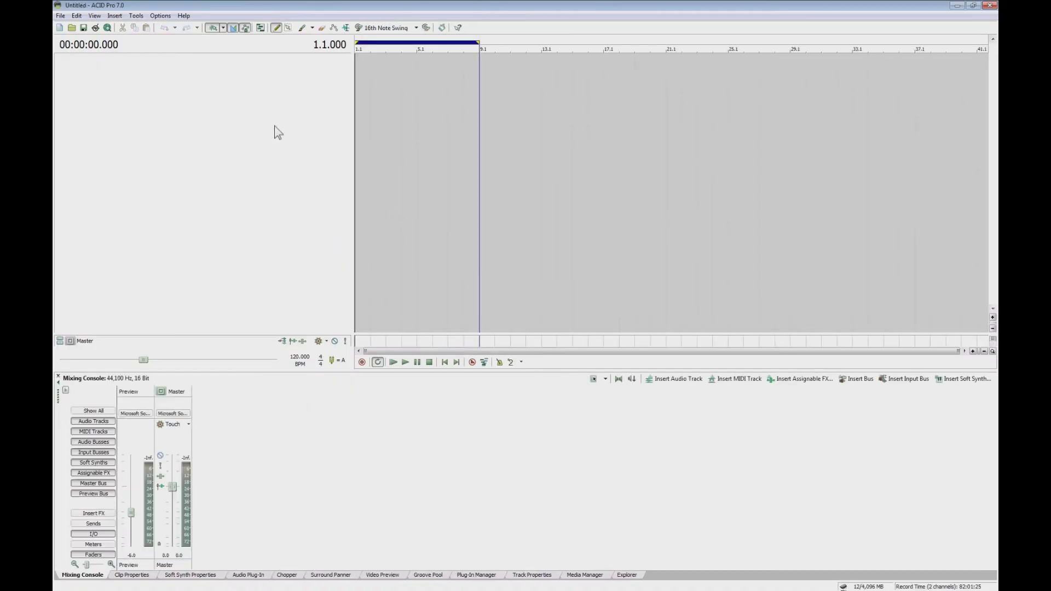
# - Insert an audio track and open its Track FX plug-in chooser
pyautogui.rightClick(274, 126)
pyautogui.click(322, 142)
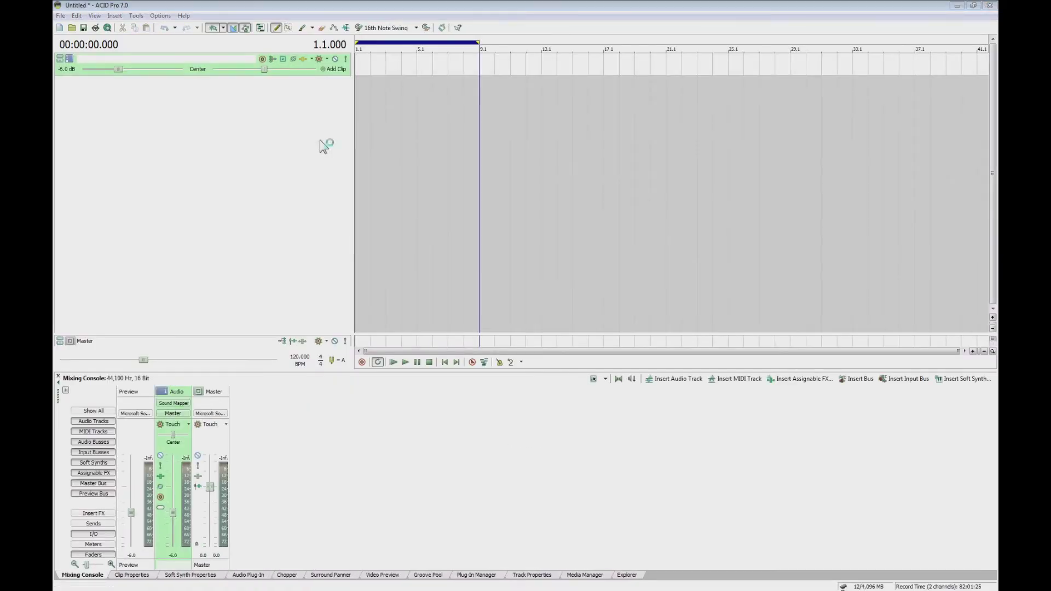
pyautogui.click(304, 56)
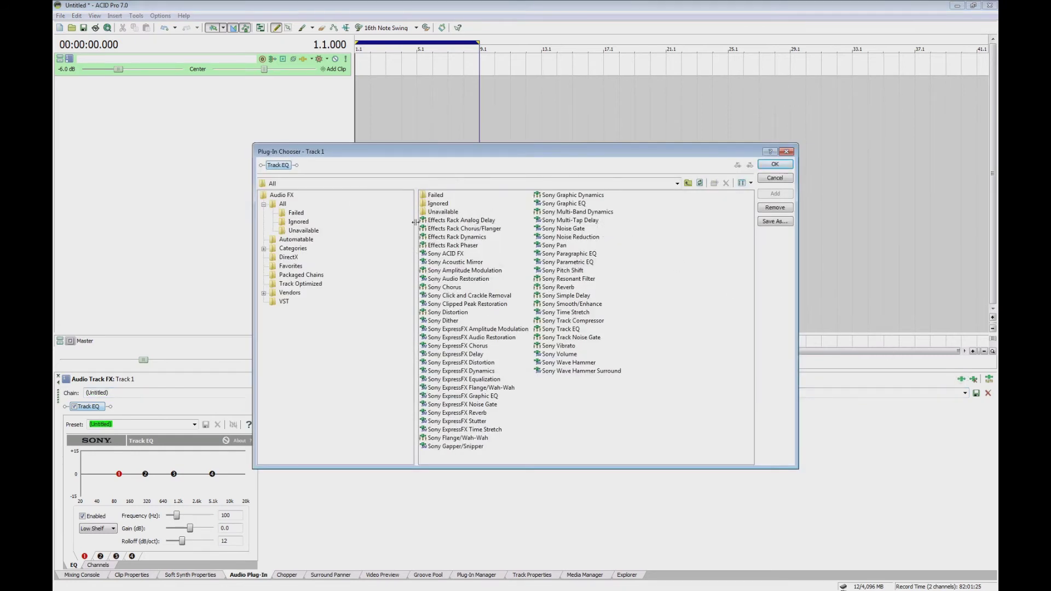
# - Review the Unavailable, Failed and Ignored plug-in lists in the Plug-In Chooser
pyautogui.click(303, 230)
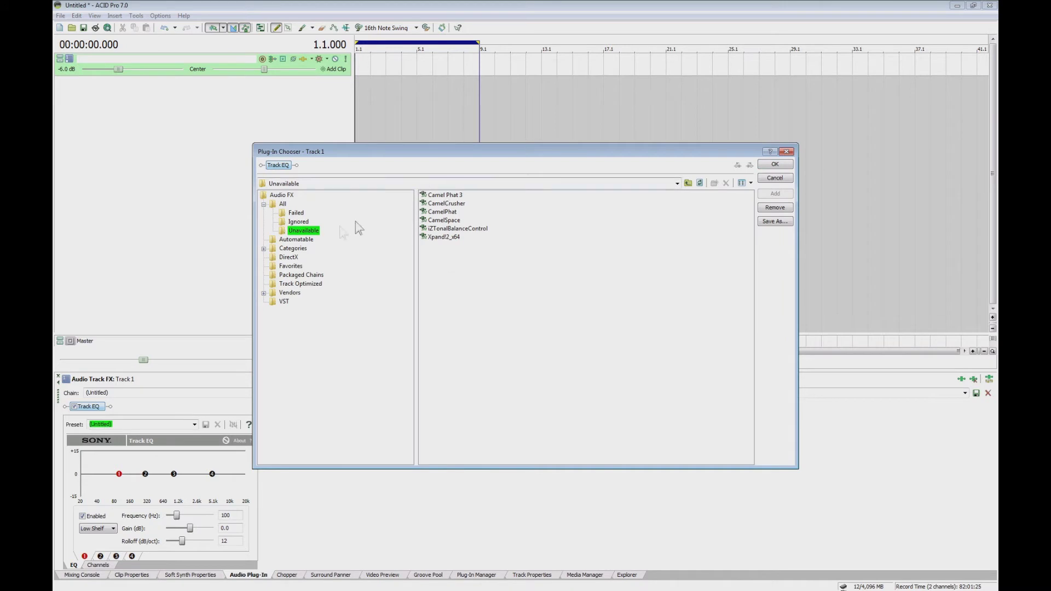
pyautogui.click(300, 213)
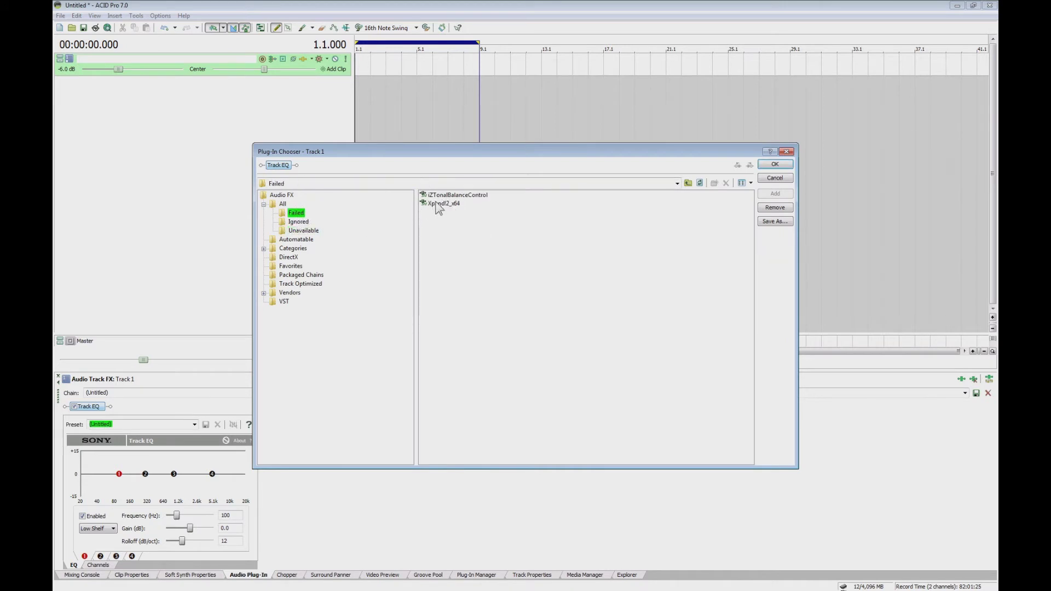
pyautogui.click(298, 221)
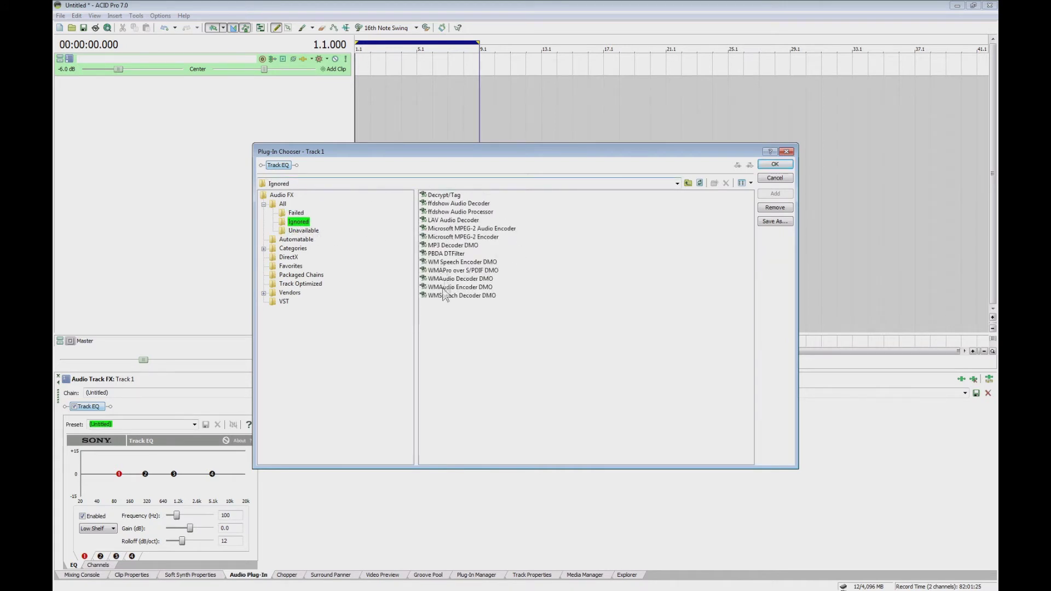
pyautogui.click(304, 231)
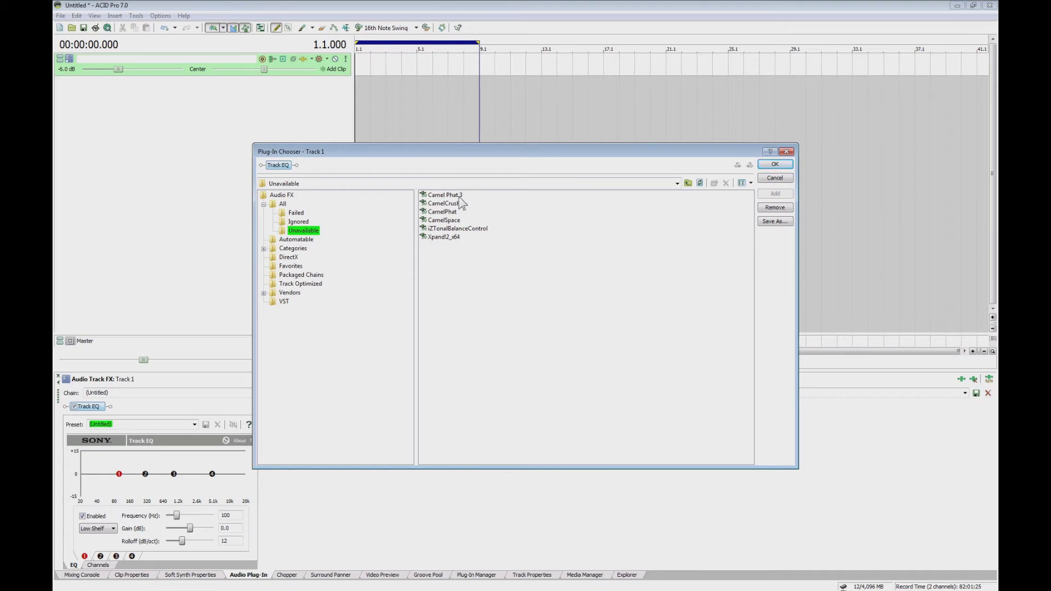
pyautogui.click(473, 200)
pyautogui.click(298, 222)
pyautogui.click(296, 213)
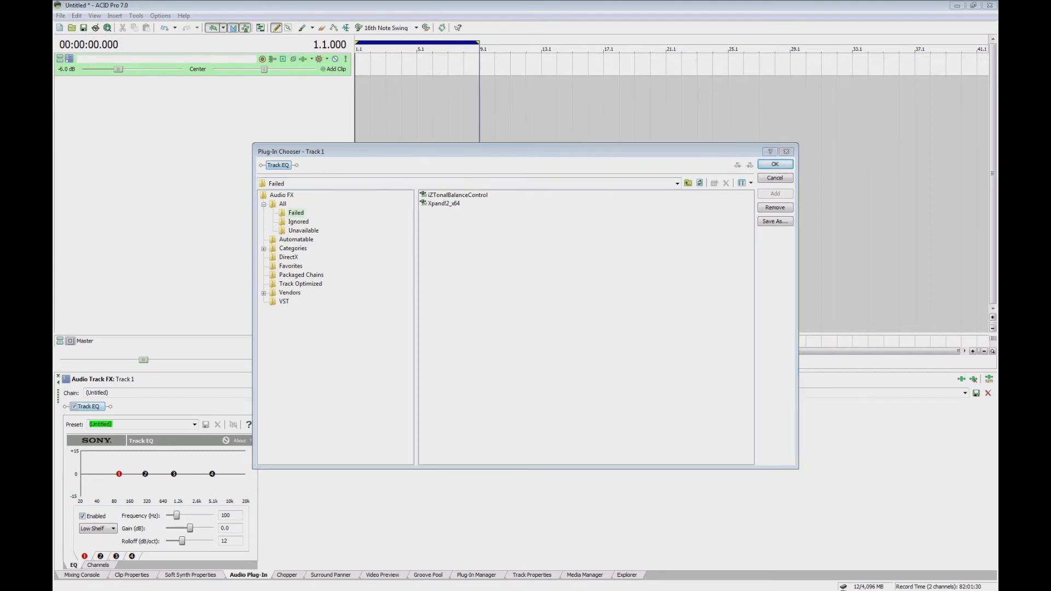
pyautogui.press('super+e')
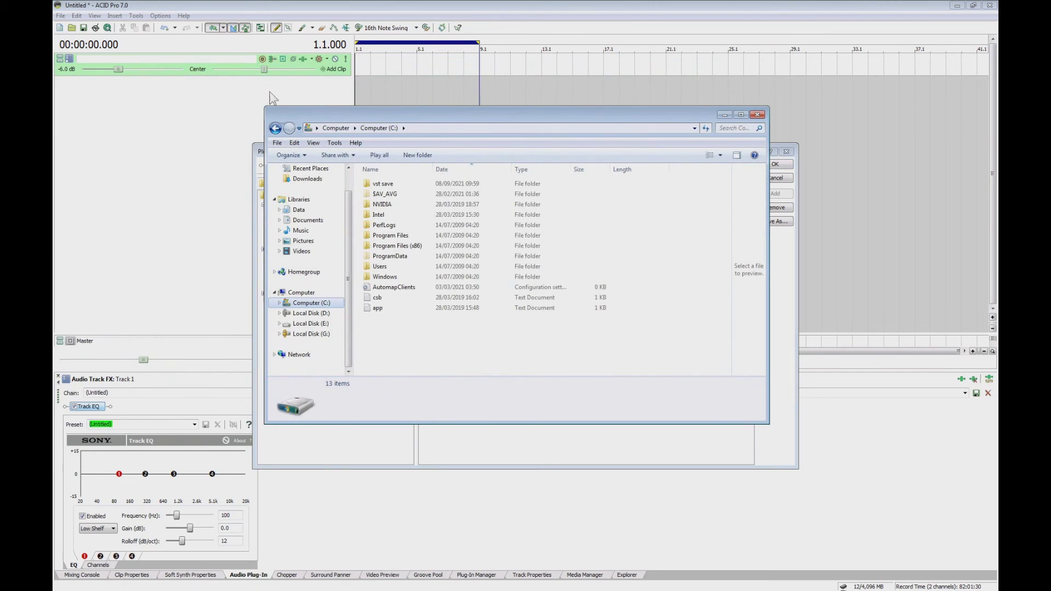
# - Browse into C:\Users and the user's profile folder, select AppData and open Folder Options
pyautogui.doubleClick(380, 267)
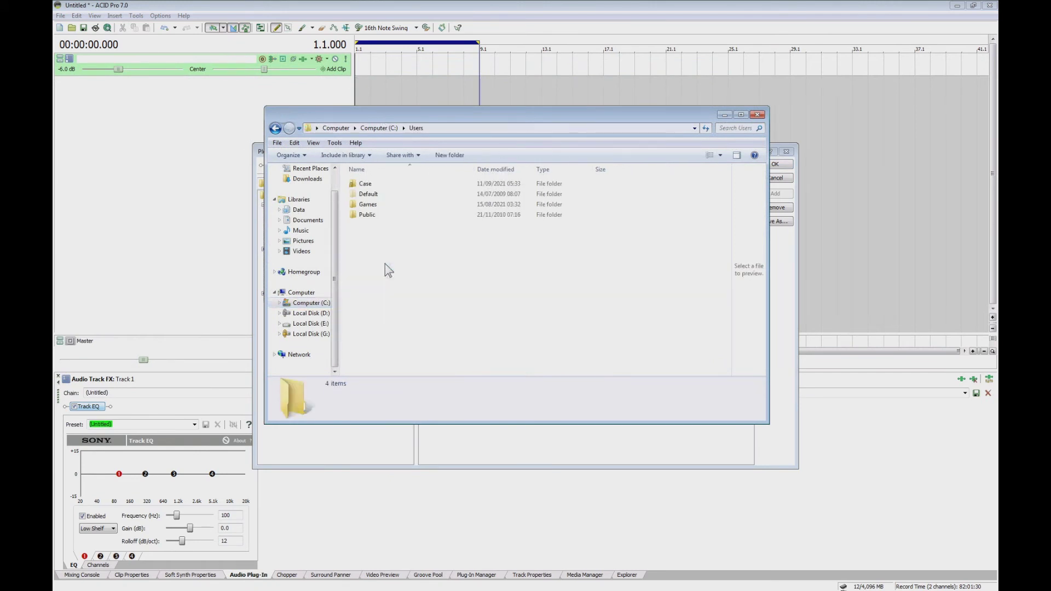
pyautogui.doubleClick(365, 185)
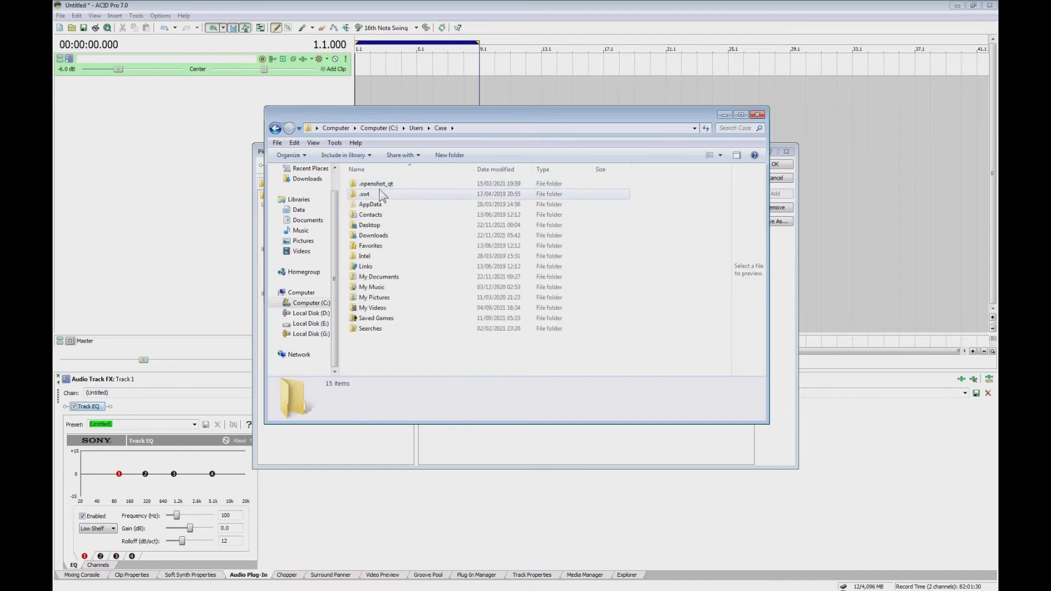
pyautogui.click(377, 207)
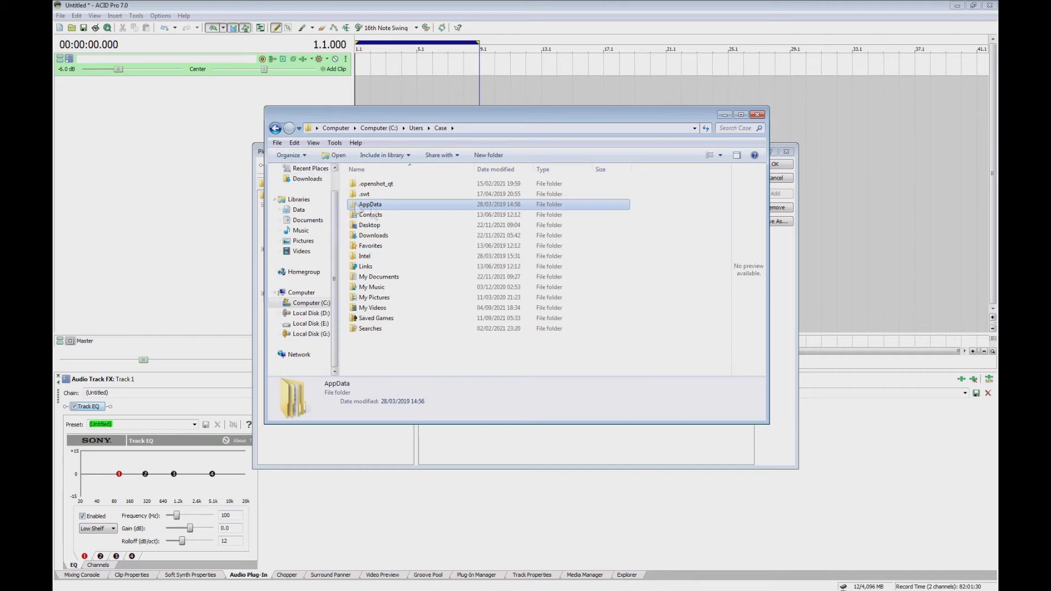
pyautogui.click(302, 156)
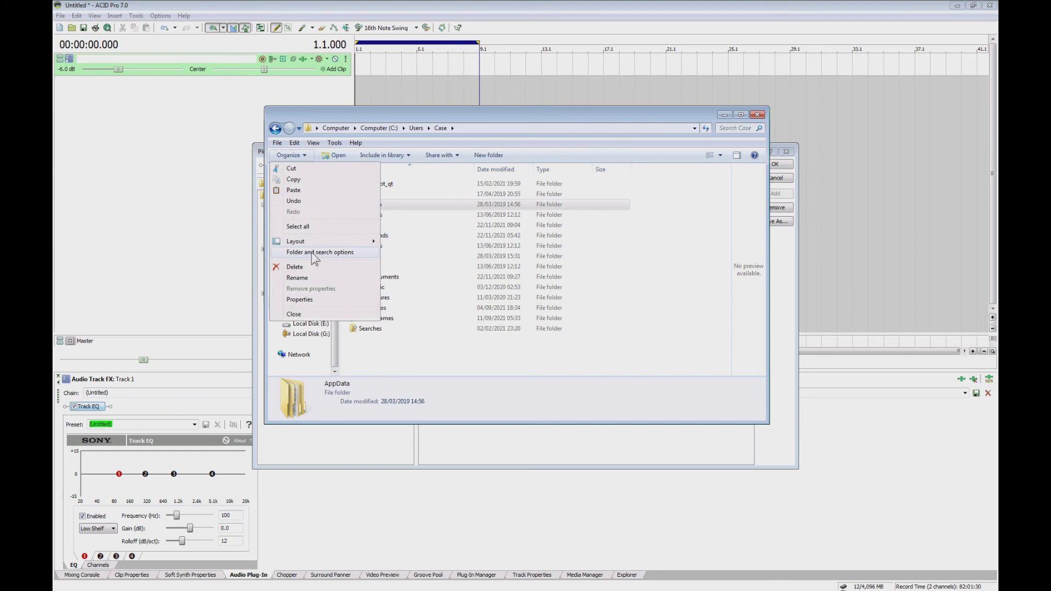
pyautogui.click(314, 253)
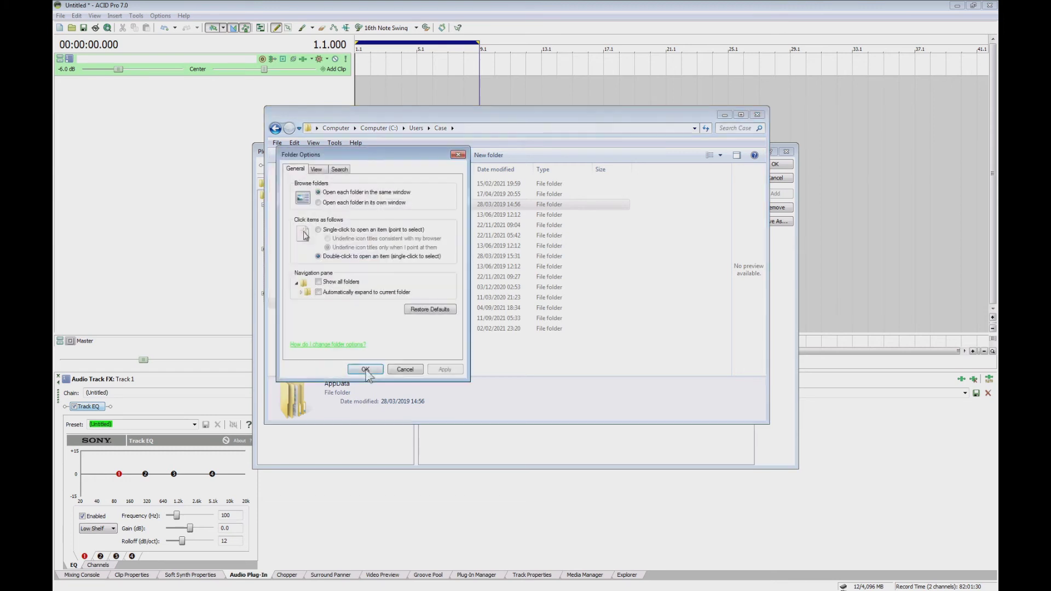
# - Turn on 'Show hidden files, folders, and drives' in Folder Options' View settings and confirm
pyautogui.click(316, 169)
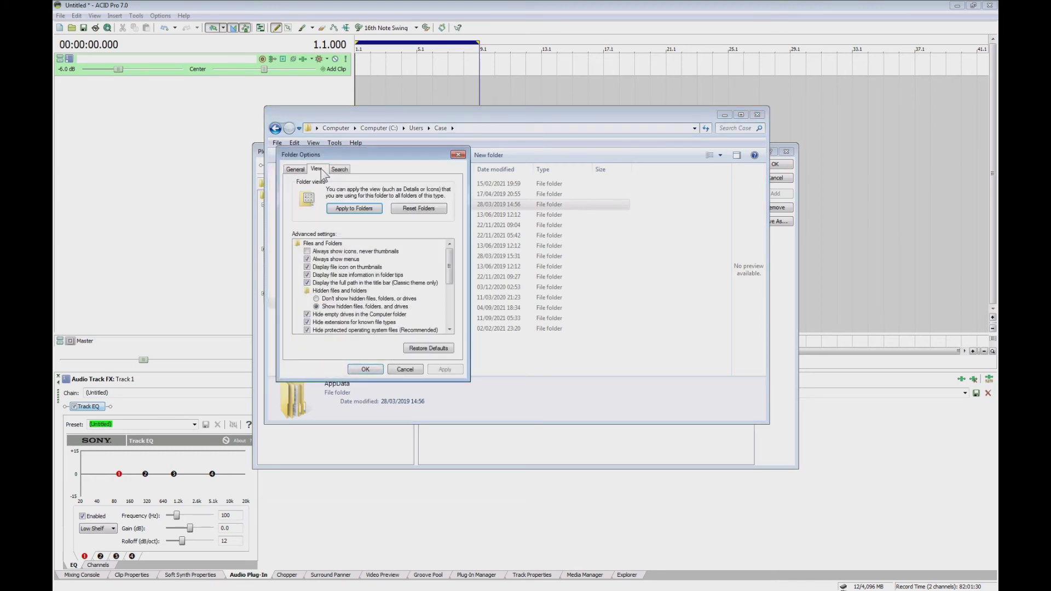
pyautogui.click(316, 299)
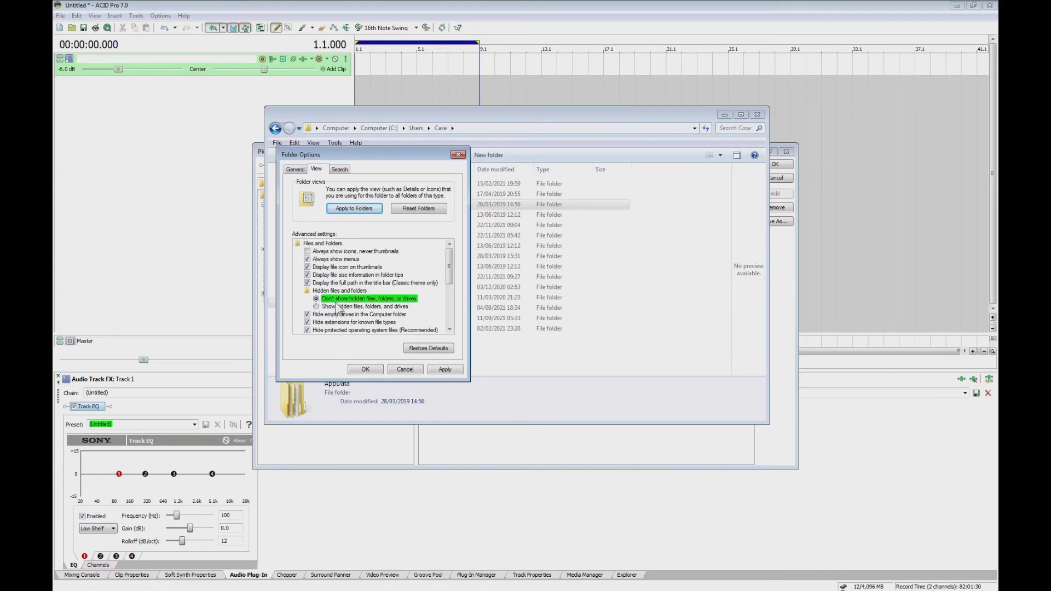
pyautogui.click(317, 307)
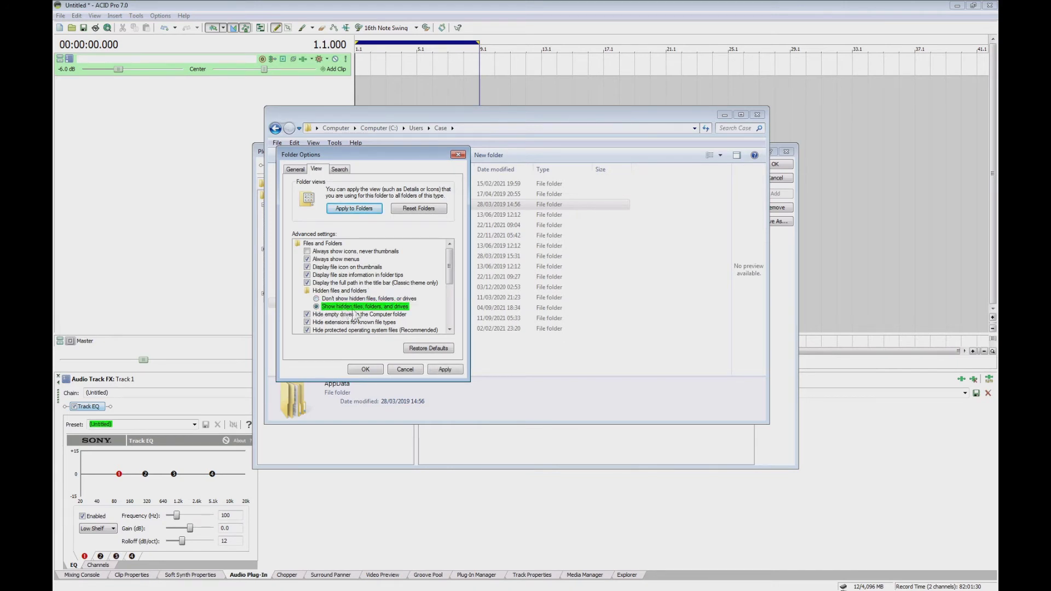
pyautogui.click(377, 369)
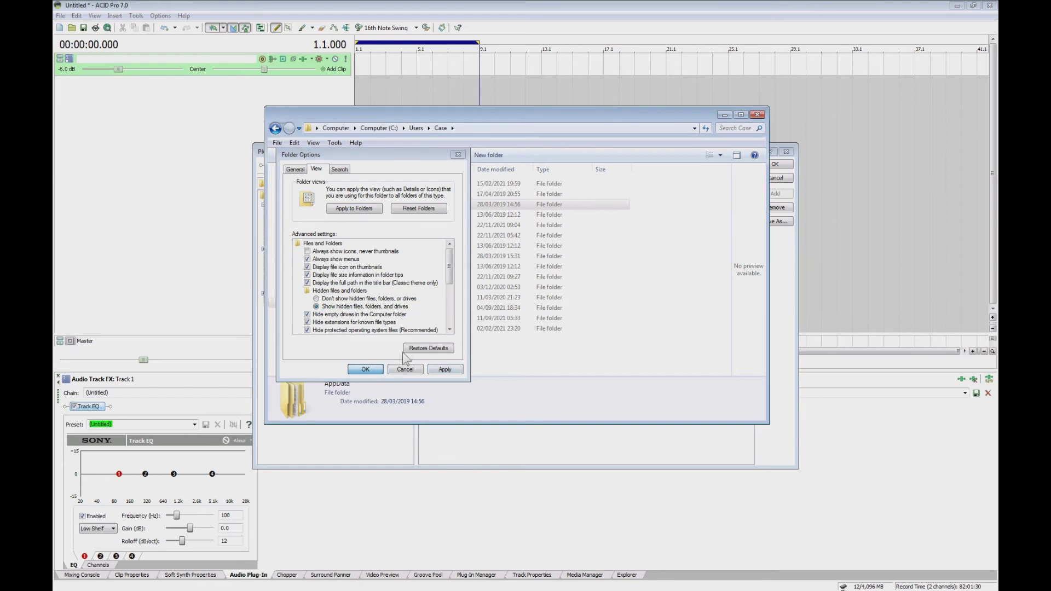
# - Open AppData\Local\Sony and select the ACID Pro and ACID Pro 7.0 folders
pyautogui.doubleClick(371, 206)
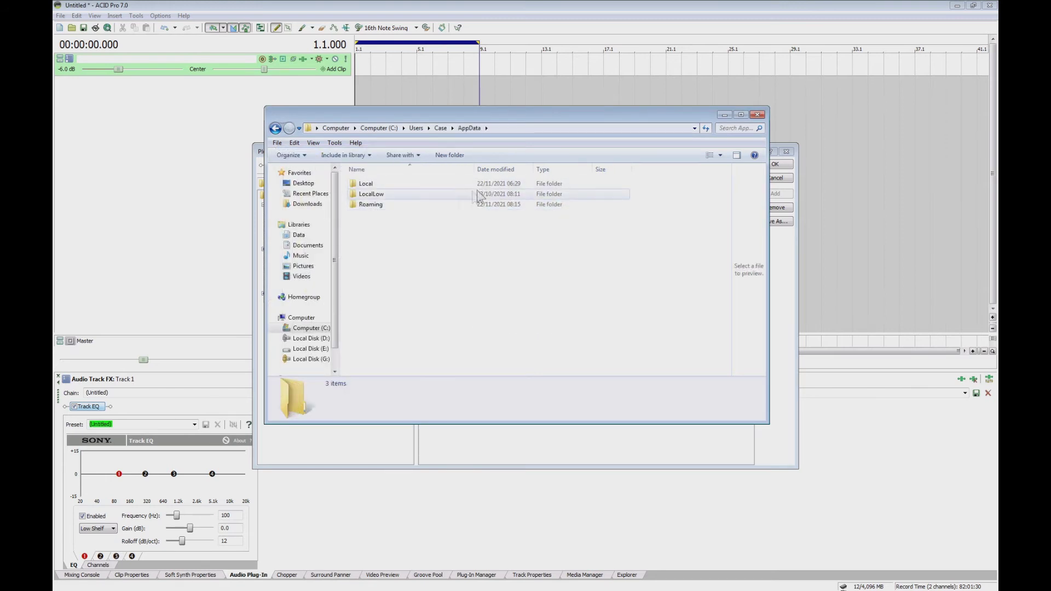
pyautogui.doubleClick(365, 184)
pyautogui.scroll(-10, 385, 237)
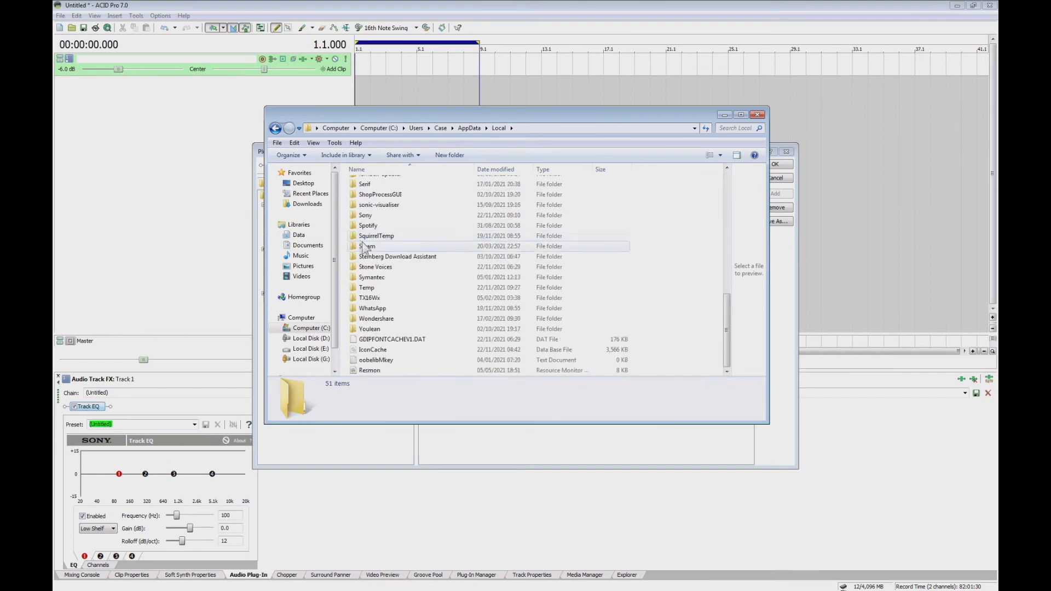
pyautogui.click(370, 216)
pyautogui.doubleClick(367, 215)
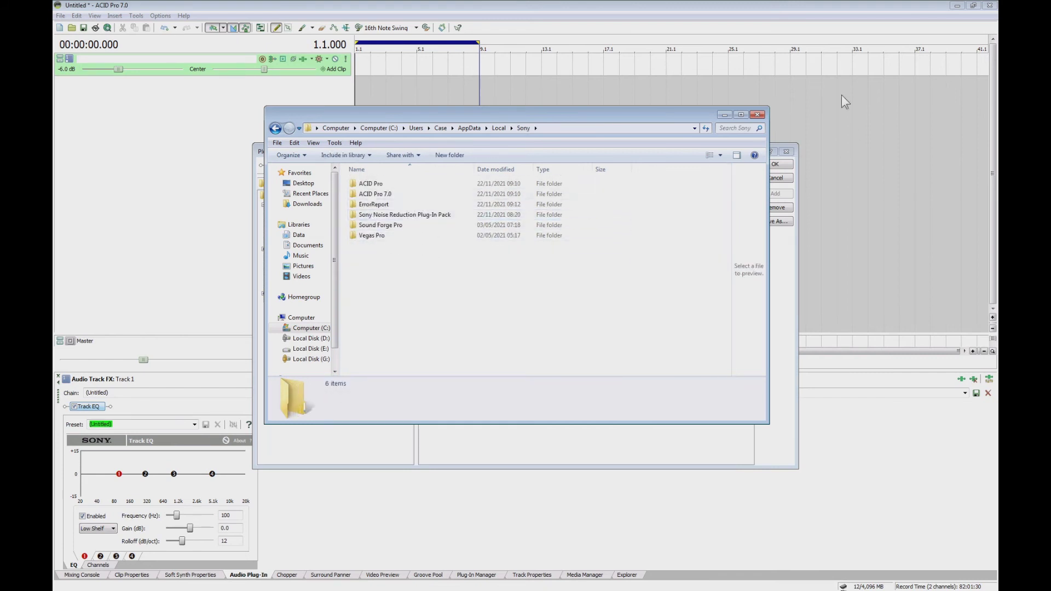
pyautogui.moveTo(342, 177); pyautogui.dragTo(374, 198)
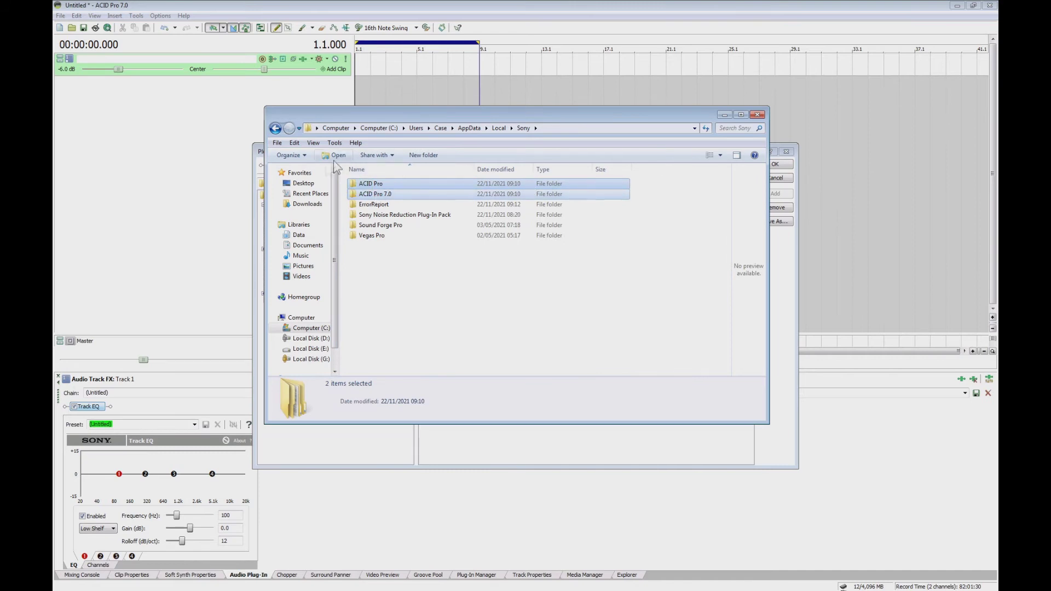
# - Quit ACID Pro without saving and delete both selected ACID folders
pyautogui.click(991, 7)
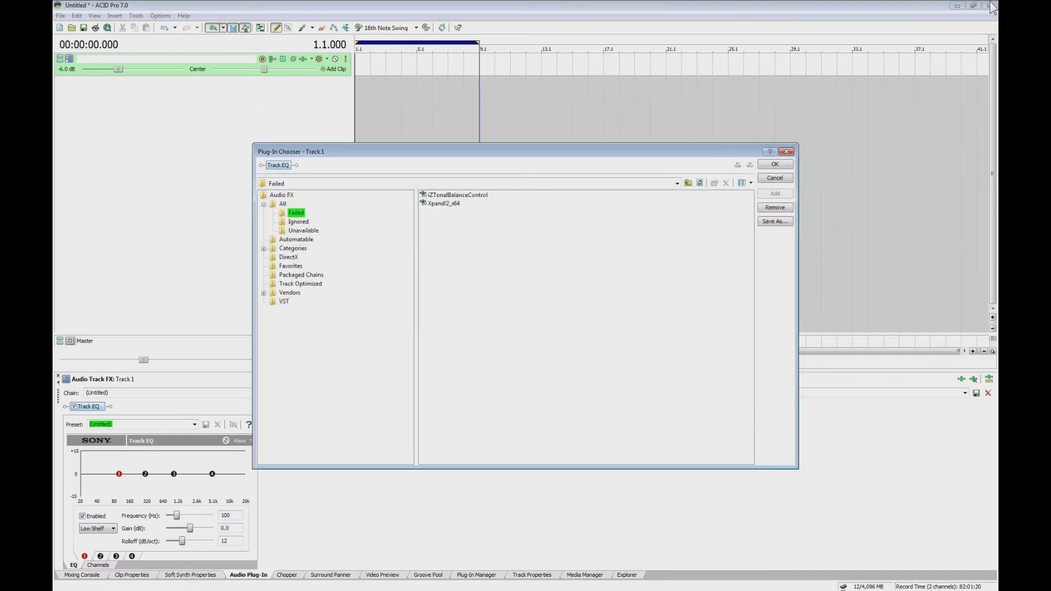
pyautogui.click(774, 178)
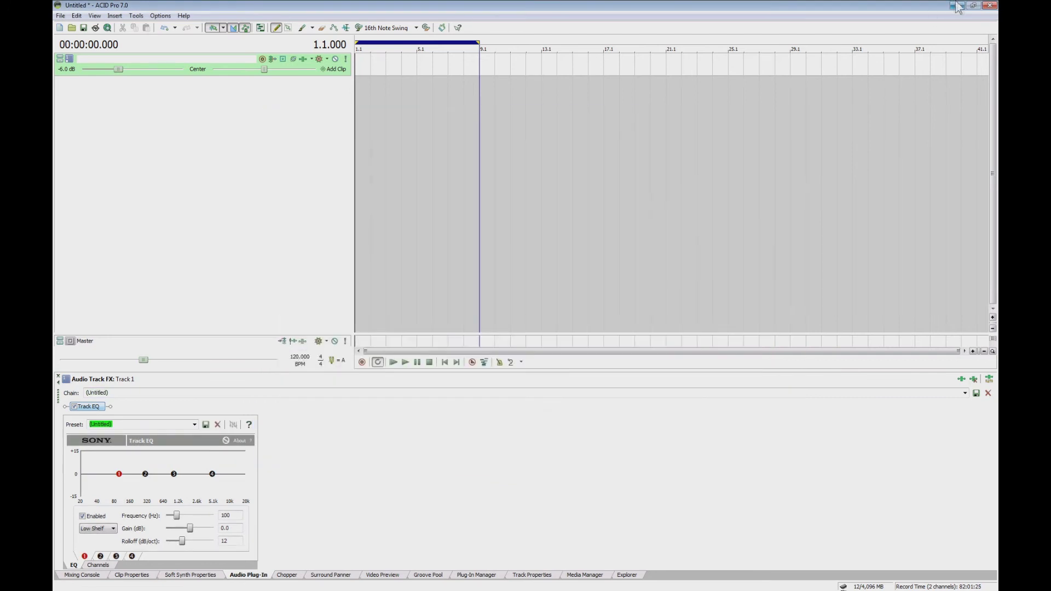
pyautogui.click(990, 5)
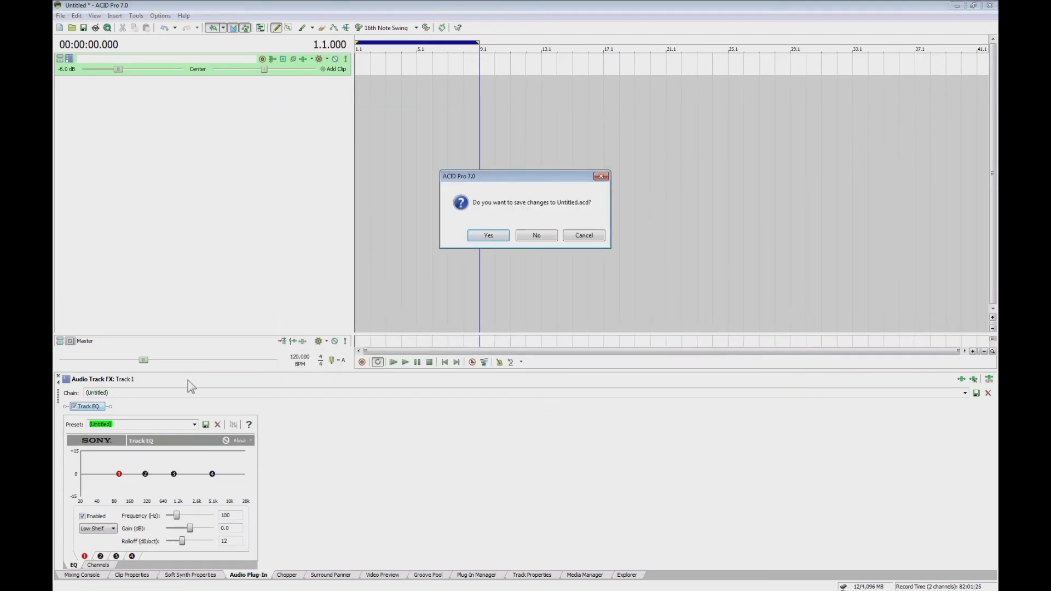
pyautogui.click(519, 237)
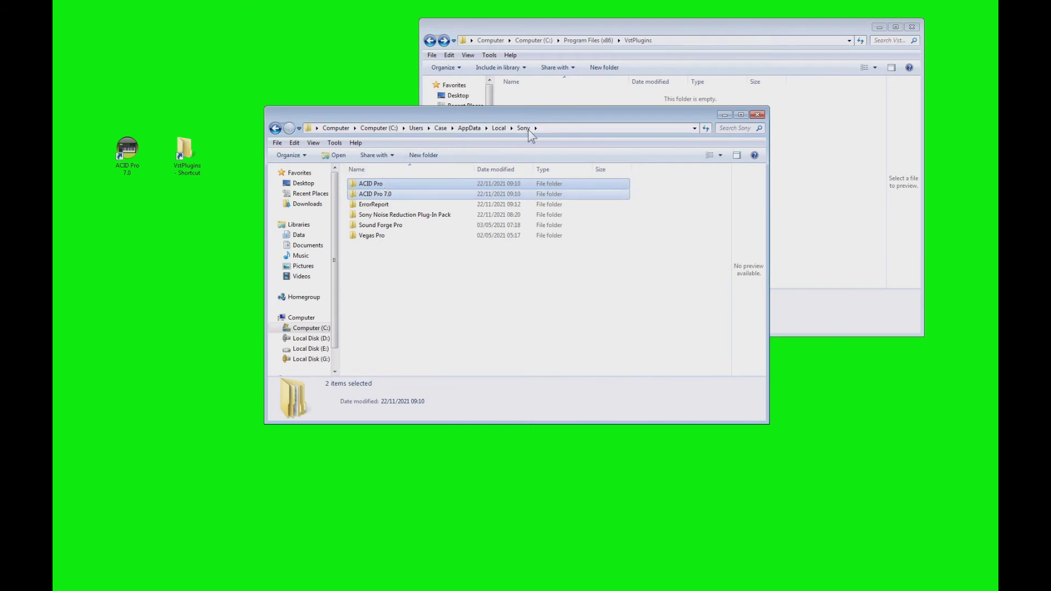
pyautogui.press('Delete')
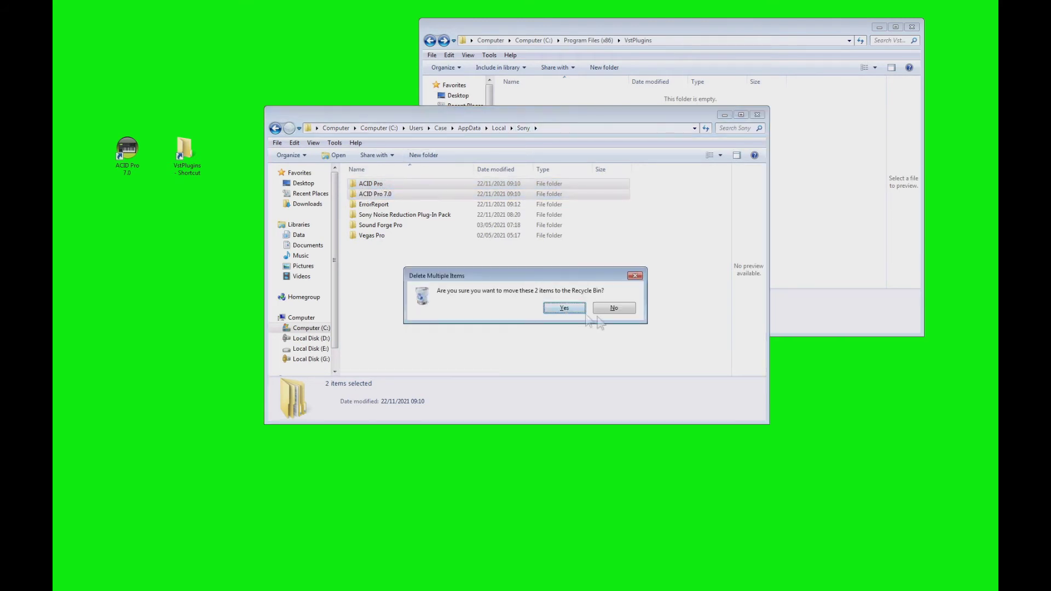
pyautogui.click(568, 307)
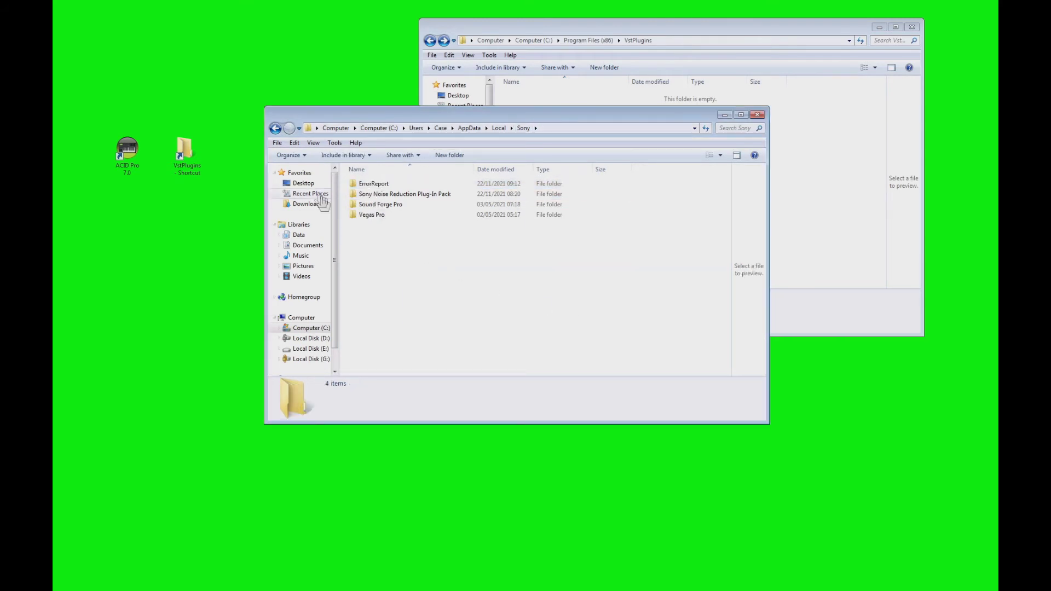
# - Delete the ACID Pro folder from AppData\Roaming\Sony
pyautogui.click(275, 128)
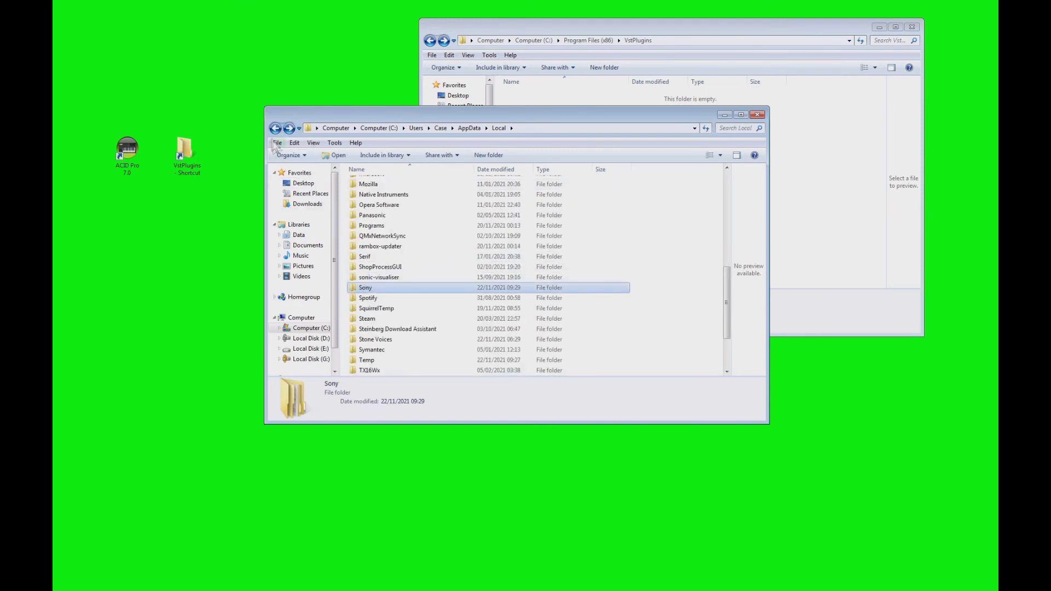
pyautogui.click(275, 129)
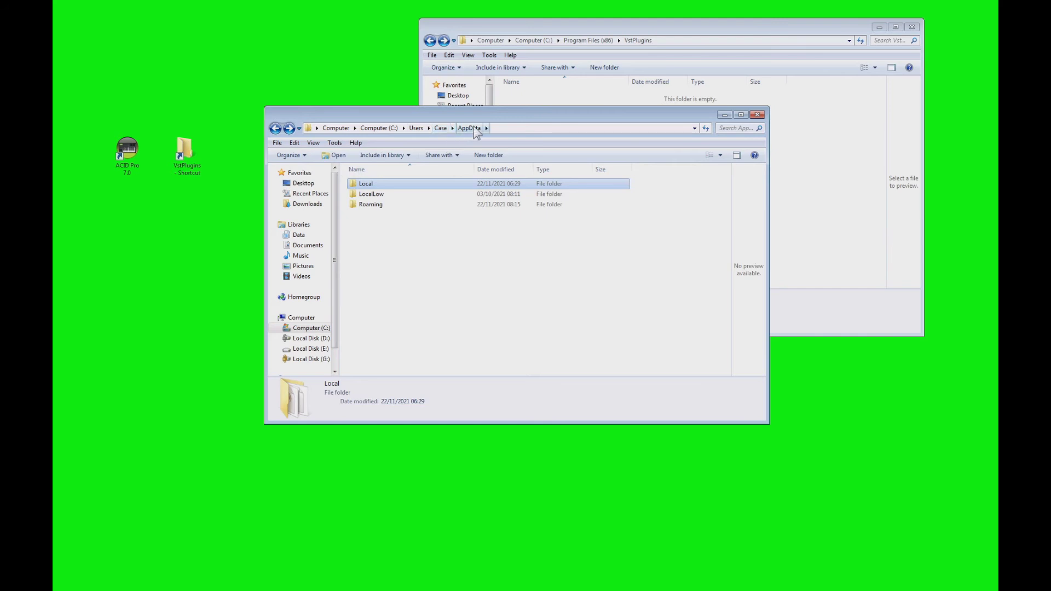
pyautogui.doubleClick(390, 205)
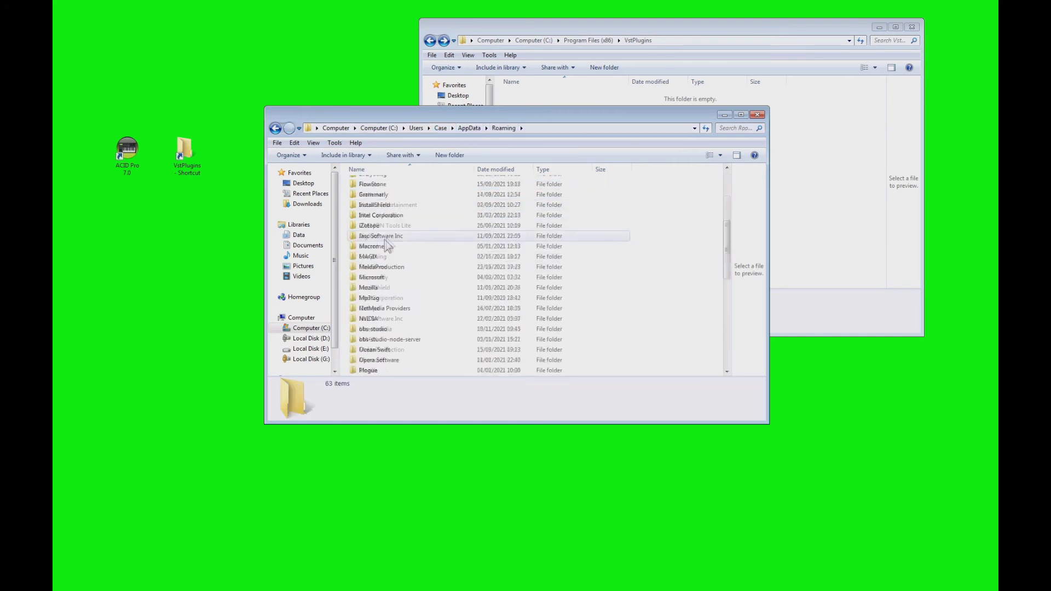
pyautogui.scroll(-5, 386, 245)
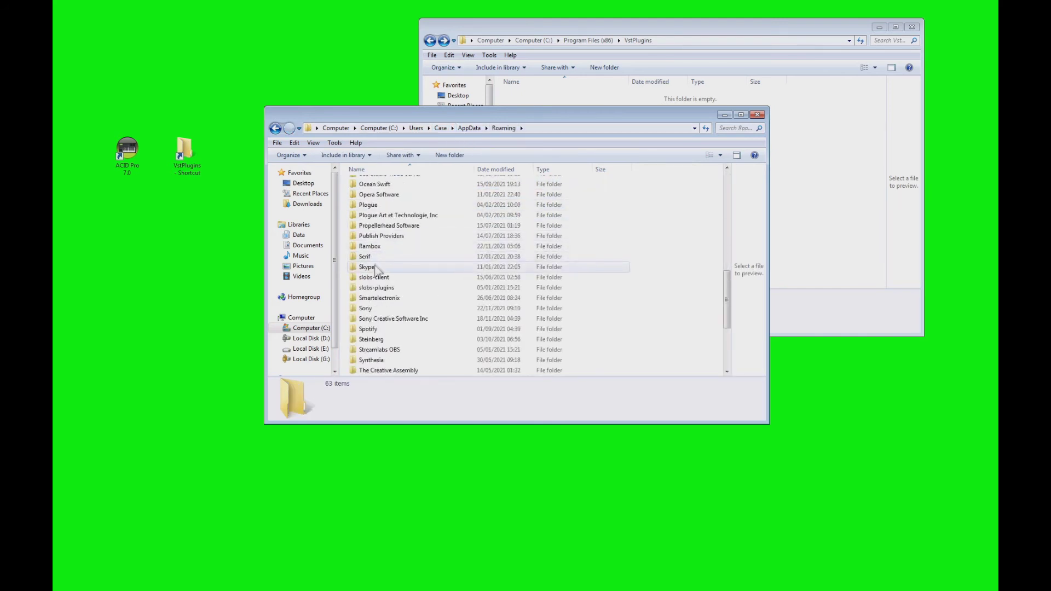
pyautogui.doubleClick(366, 307)
pyautogui.click(380, 186)
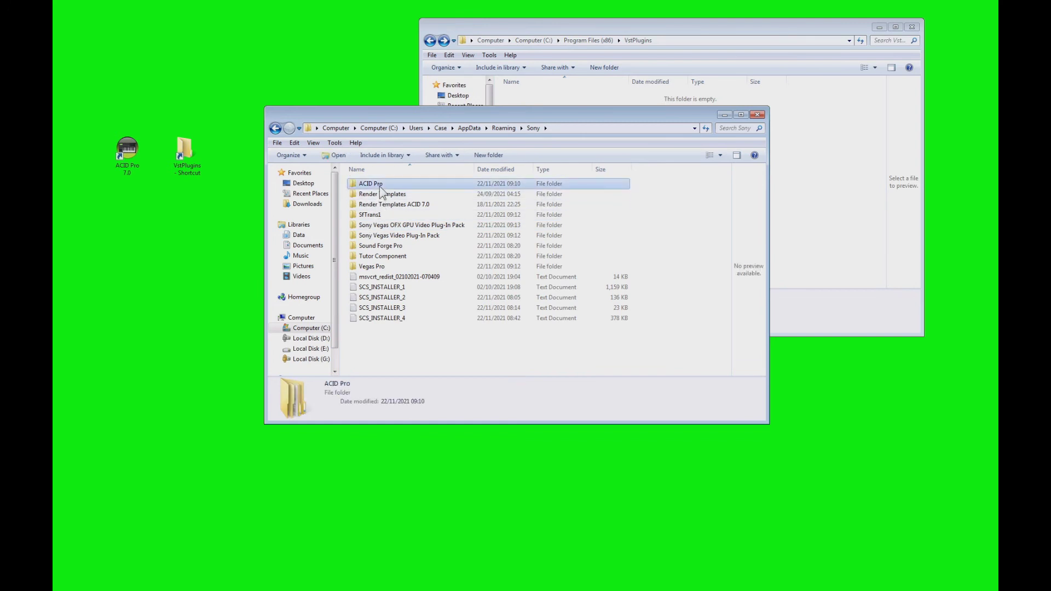
pyautogui.press('Delete')
pyautogui.click(575, 342)
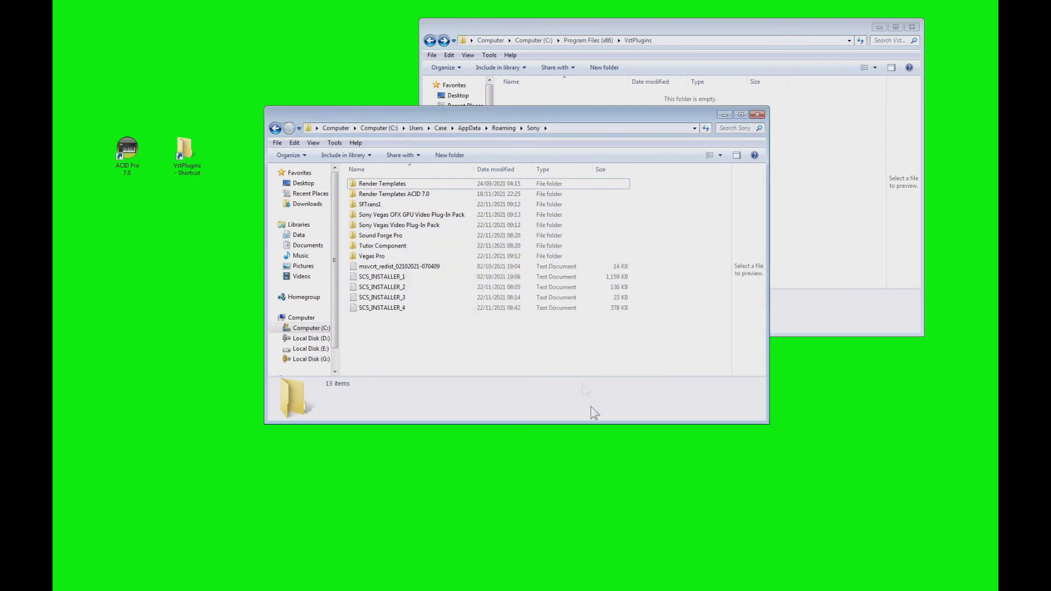
pyautogui.click(275, 128)
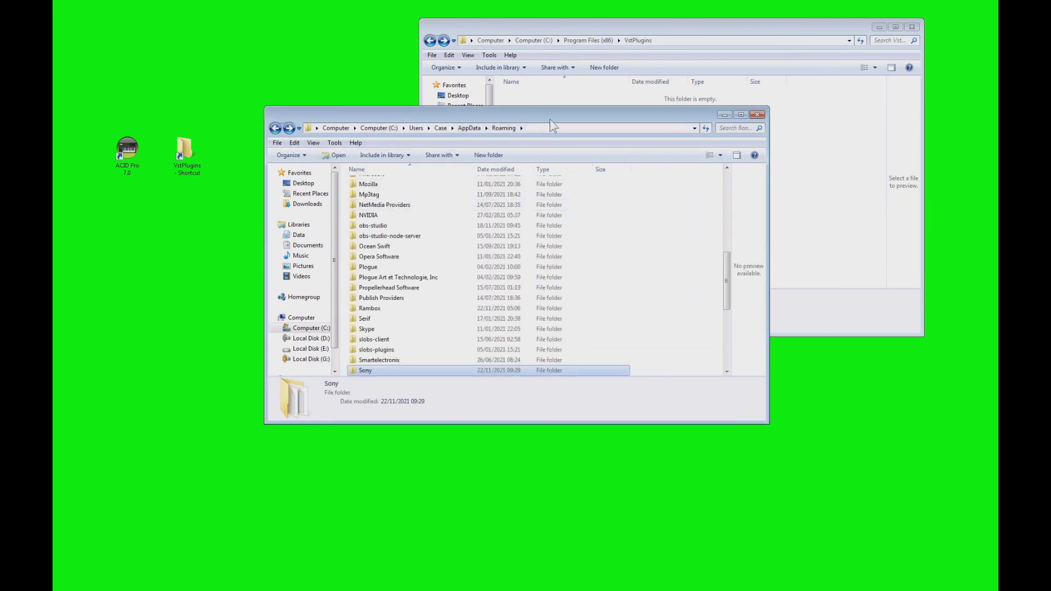
pyautogui.click(723, 115)
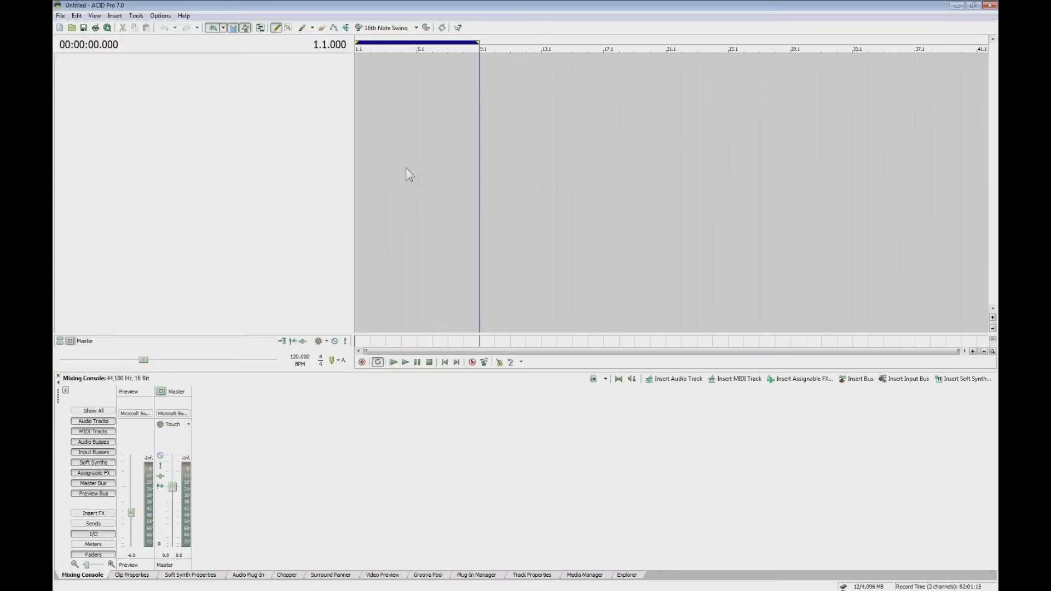
# - Add an audio track and open its Plug-In Chooser showing all audio plug-ins
pyautogui.rightClick(248, 79)
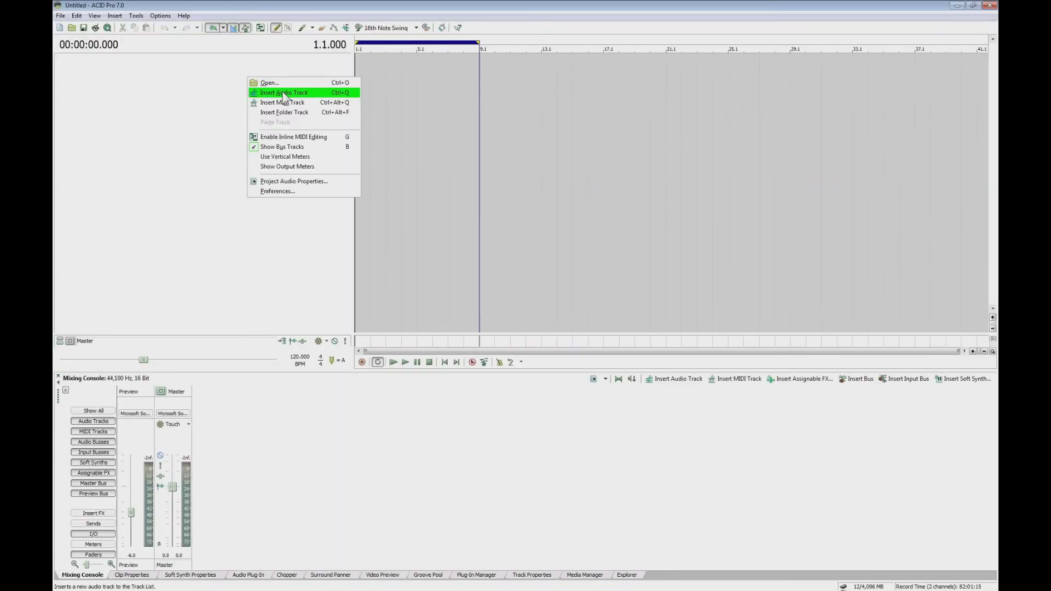
pyautogui.click(279, 93)
pyautogui.click(303, 58)
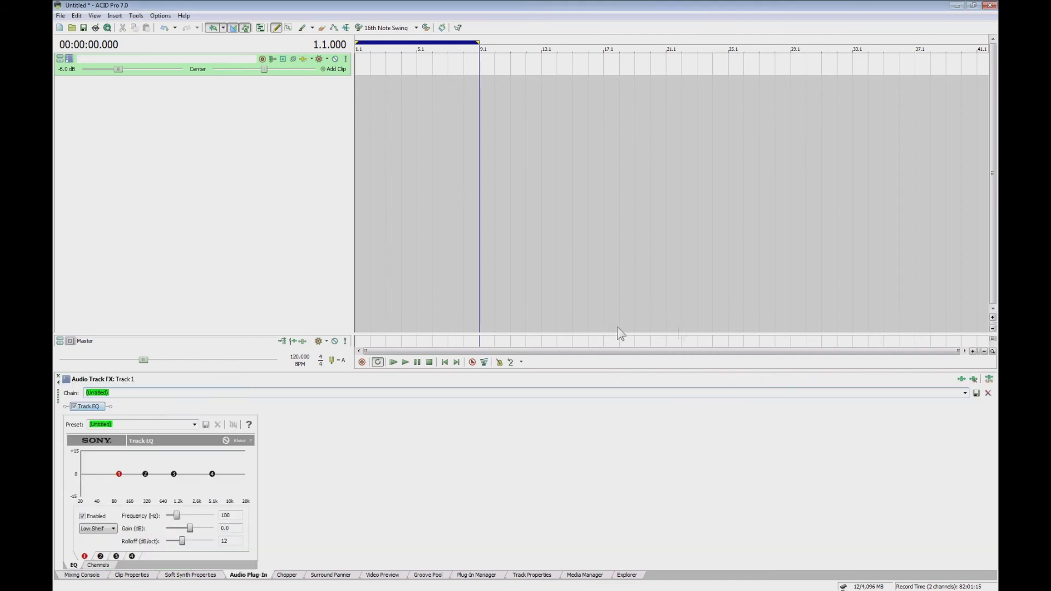
pyautogui.click(961, 379)
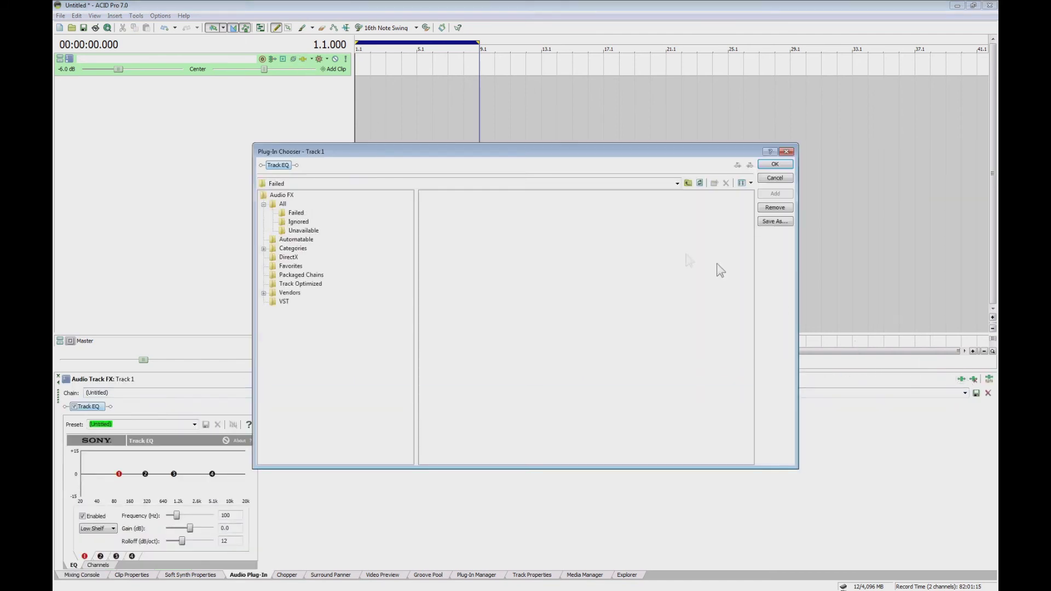
pyautogui.click(282, 205)
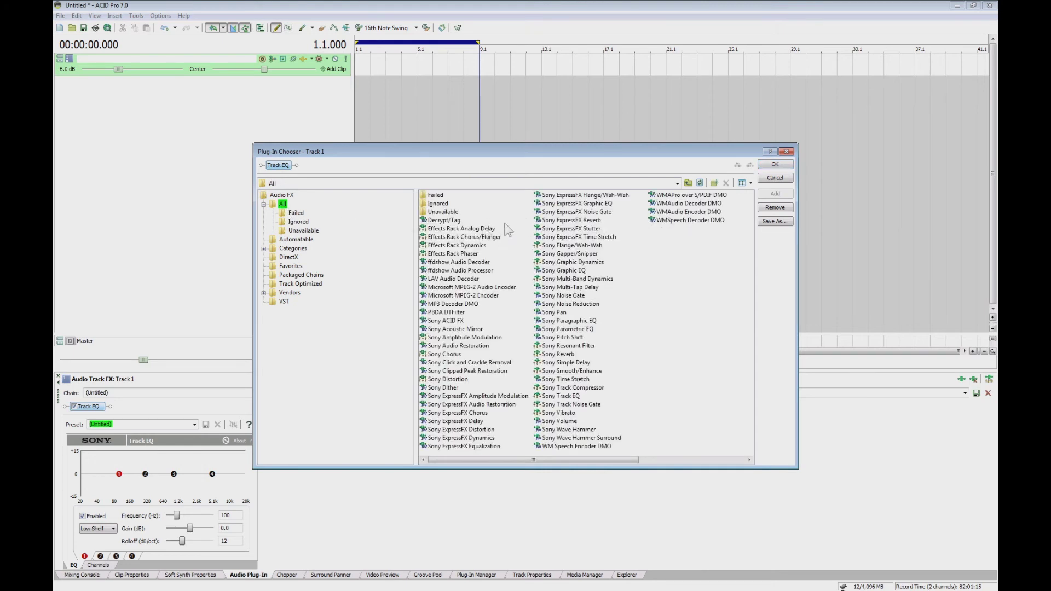
# - Inspect the Decrypt/Tag and WM DMO entries, then browse the Ignored, Unavailable and Failed lists
pyautogui.click(445, 222)
pyautogui.click(677, 212)
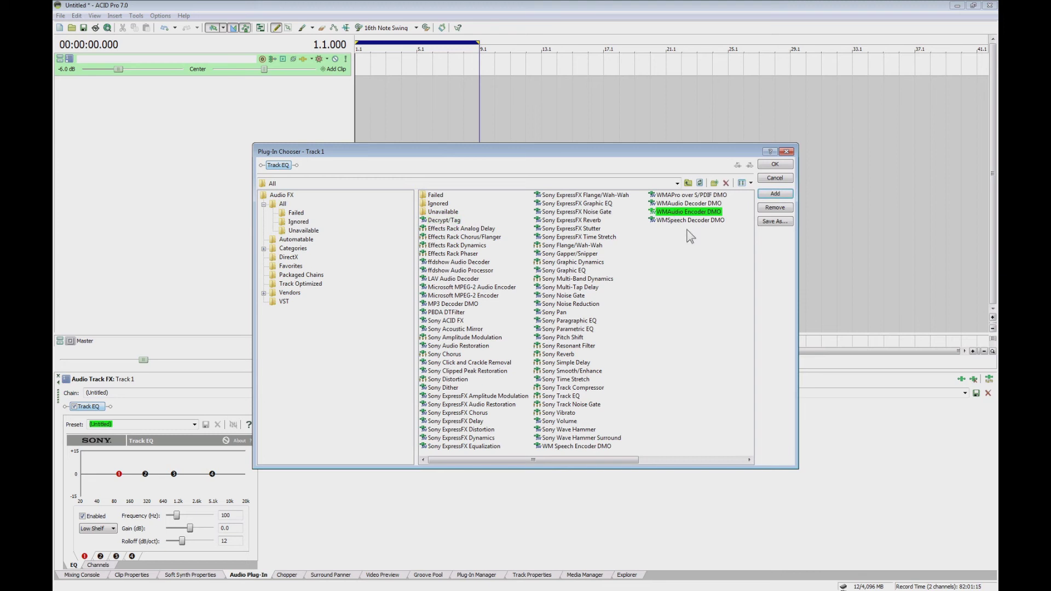
pyautogui.click(687, 220)
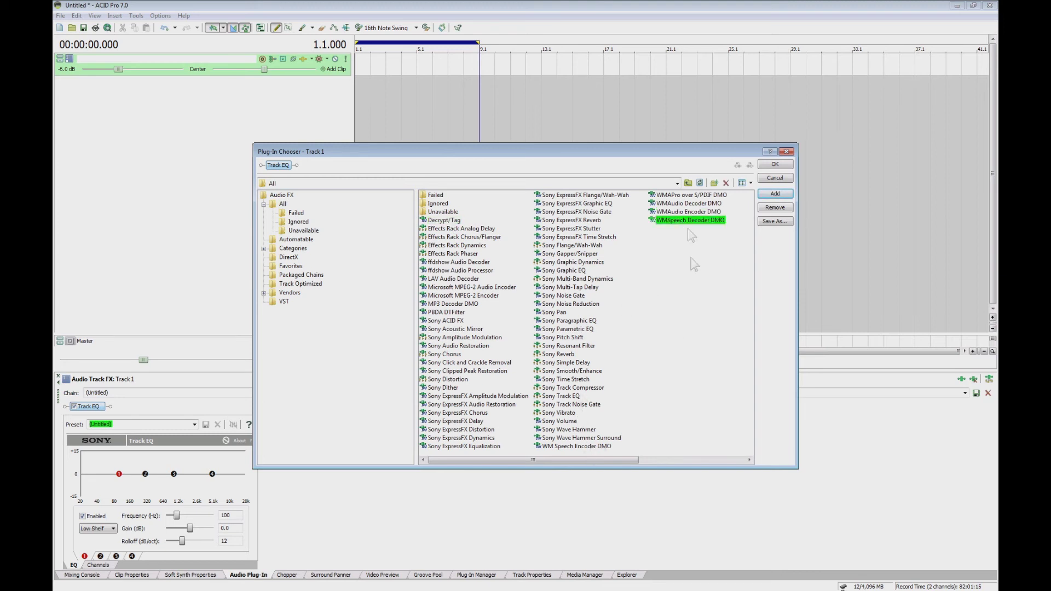
pyautogui.click(302, 222)
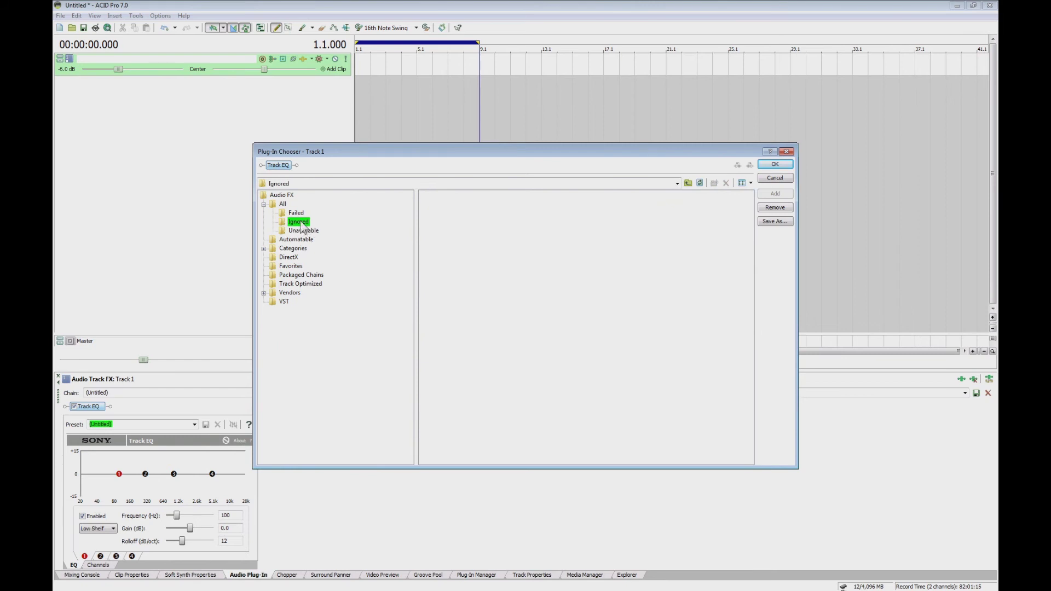
pyautogui.click(308, 231)
pyautogui.click(301, 222)
pyautogui.click(307, 232)
pyautogui.click(296, 223)
pyautogui.click(289, 212)
pyautogui.click(283, 205)
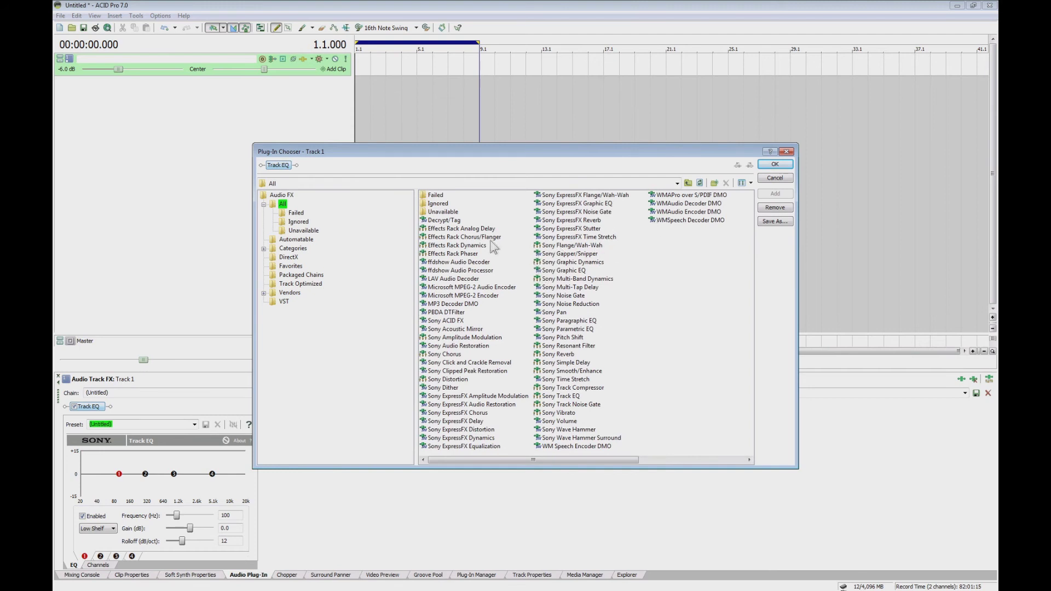
# - Ignore the Decrypt/Tag, ffdshow Audio Decoder and ffdshow Audio Processor plug-ins
pyautogui.click(451, 221)
pyautogui.rightClick(451, 220)
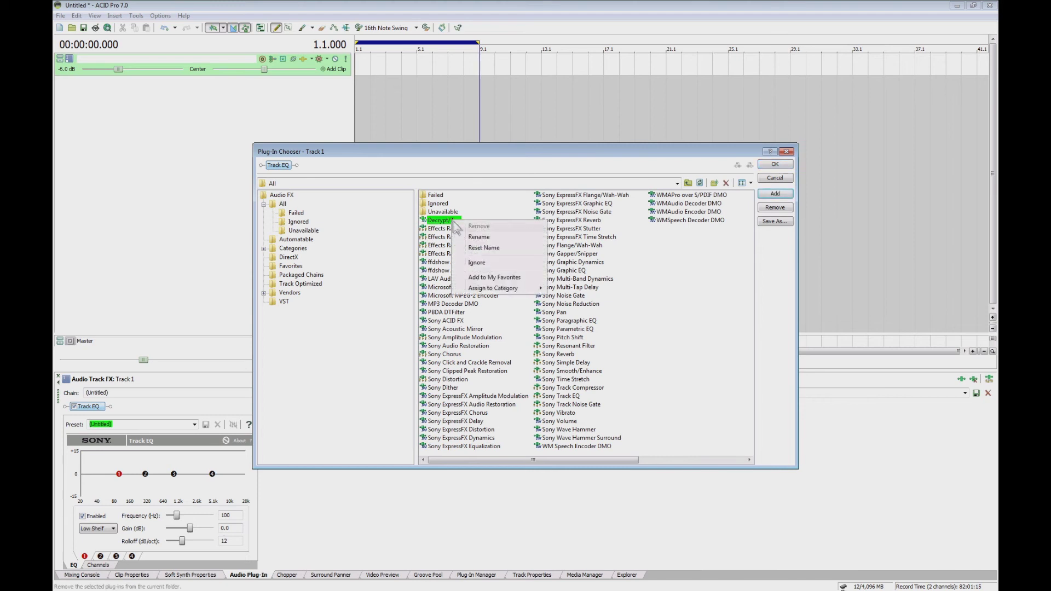
pyautogui.click(480, 262)
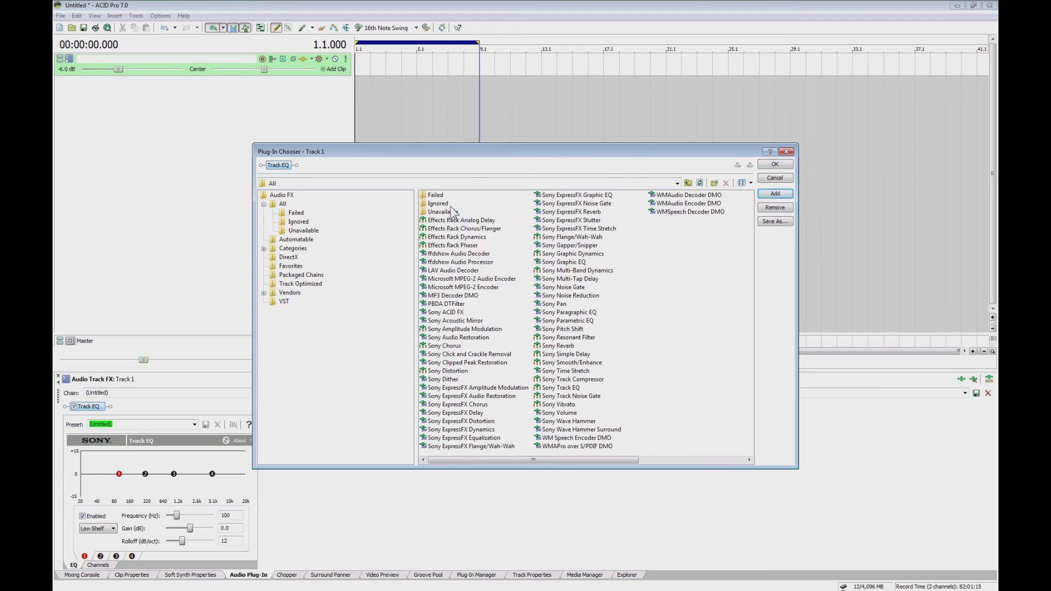
pyautogui.click(443, 255)
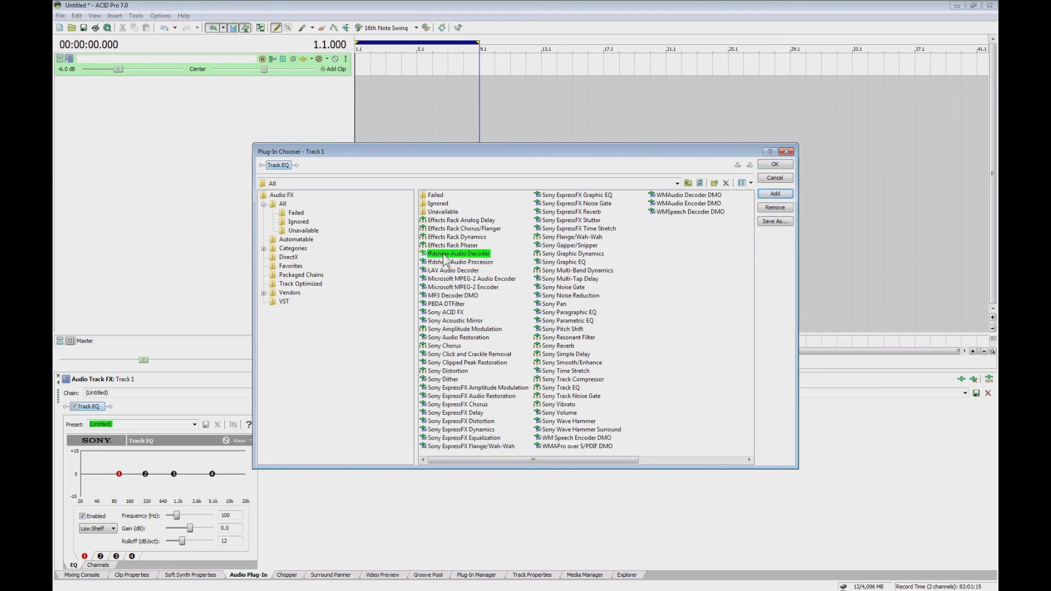
pyautogui.rightClick(444, 256)
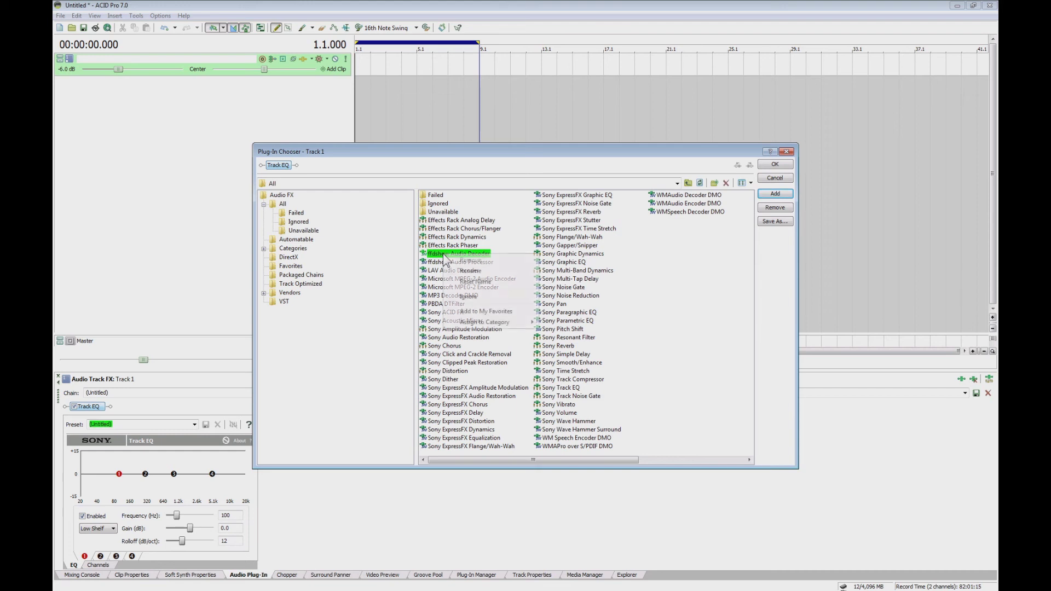
pyautogui.click(468, 297)
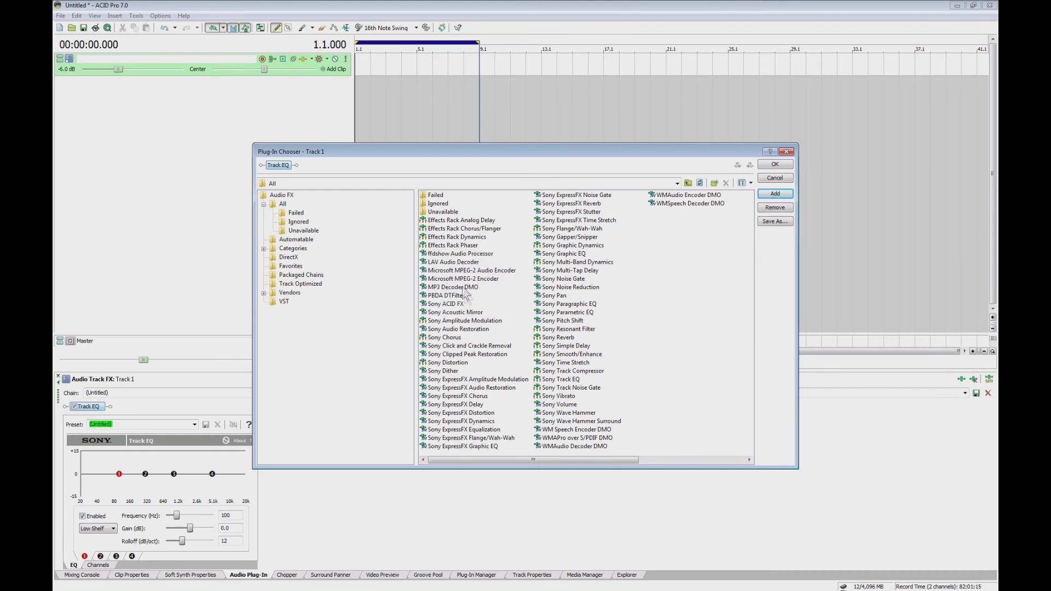
pyautogui.rightClick(456, 255)
pyautogui.click(487, 296)
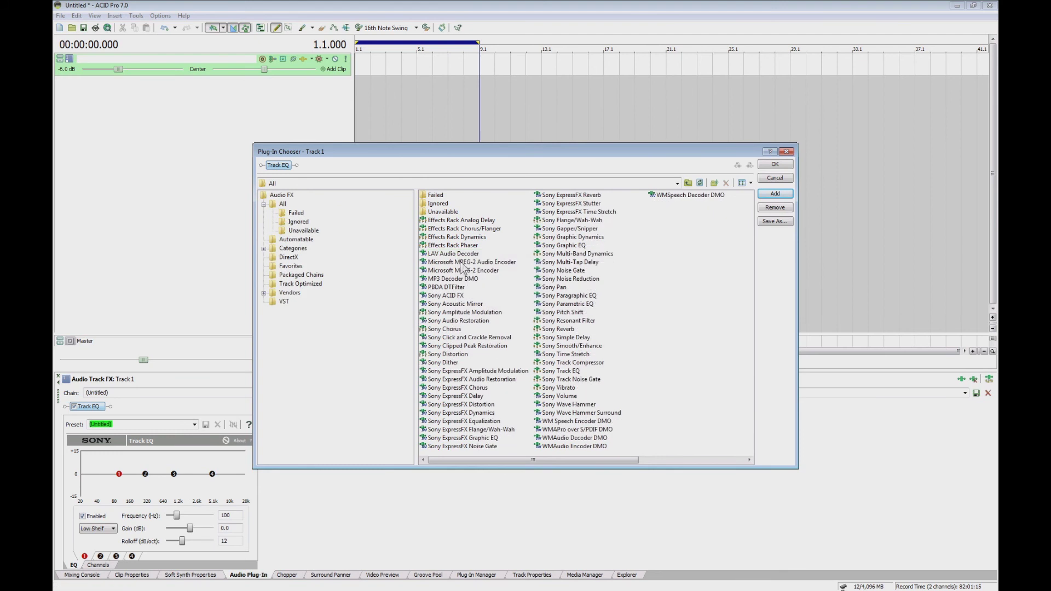
# - Ignore LAV Audio Decoder, Microsoft MPEG-2 Audio Encoder and Microsoft MPEG-2 Encoder
pyautogui.click(458, 255)
pyautogui.rightClick(458, 255)
pyautogui.click(489, 297)
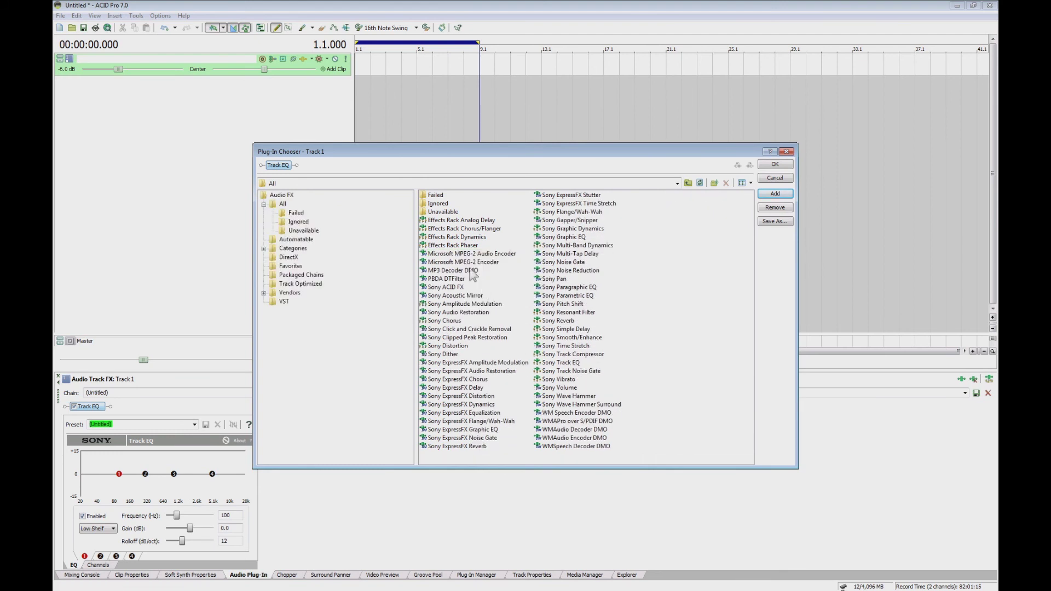
pyautogui.click(465, 254)
pyautogui.rightClick(469, 255)
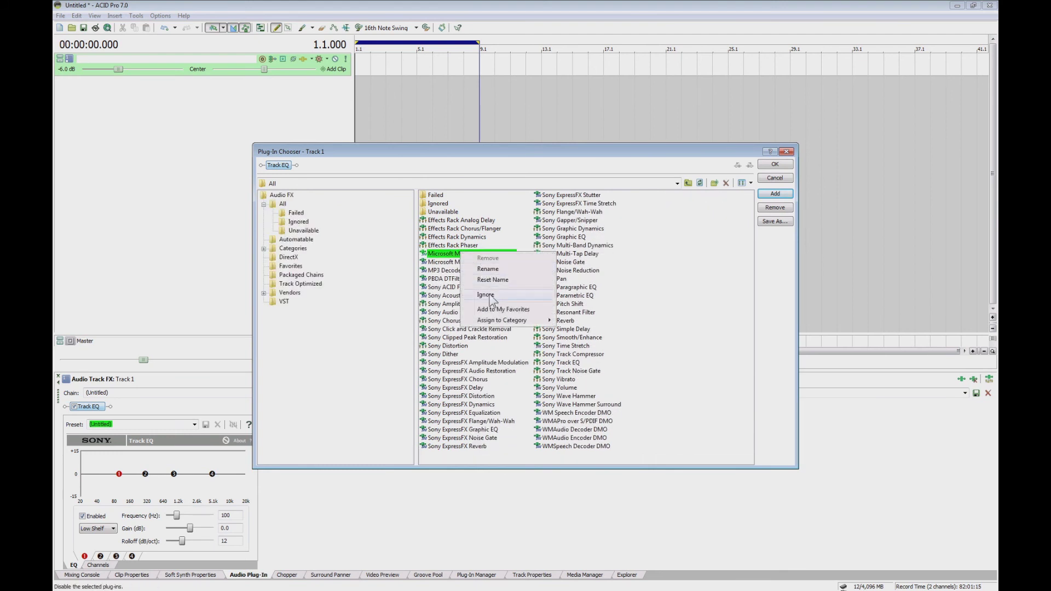
pyautogui.click(488, 296)
pyautogui.rightClick(473, 256)
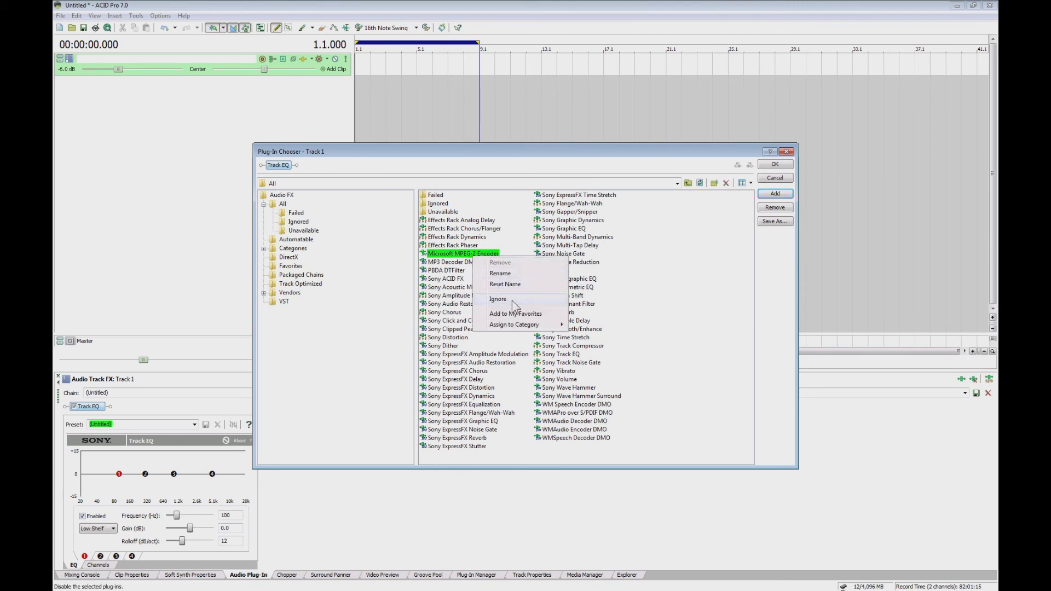
pyautogui.click(510, 298)
# - Ignore the MP3 Decoder DMO and PBDA DTFilter plug-ins
pyautogui.click(457, 254)
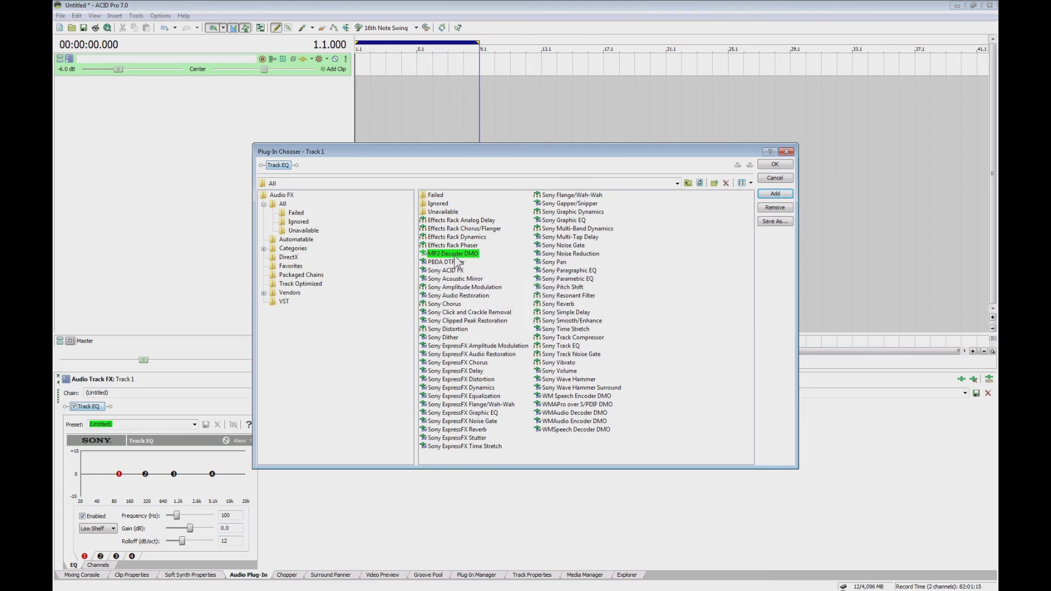
pyautogui.rightClick(455, 255)
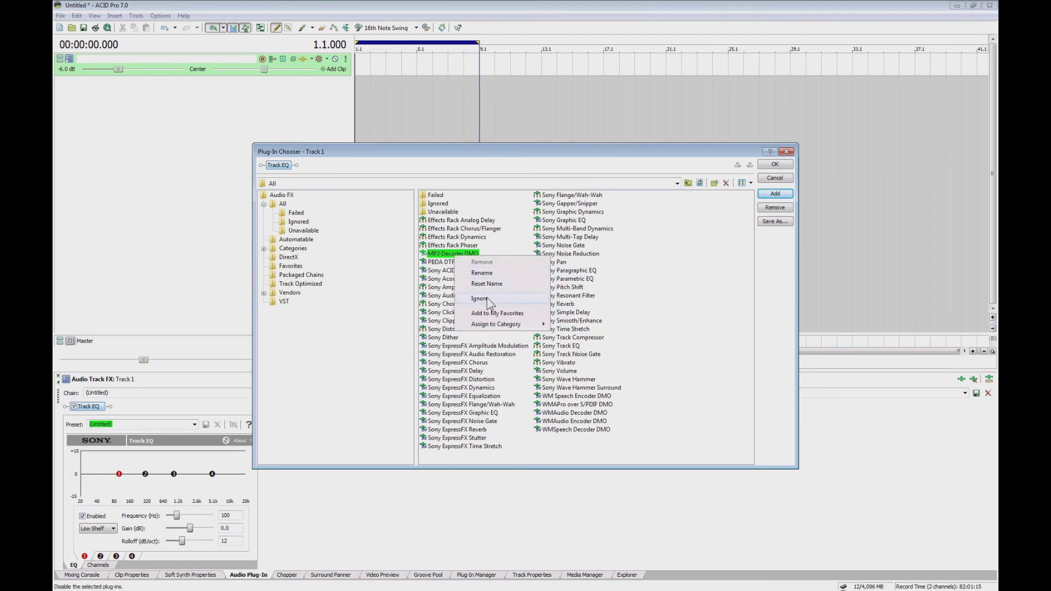
pyautogui.click(487, 299)
pyautogui.click(446, 255)
pyautogui.rightClick(451, 255)
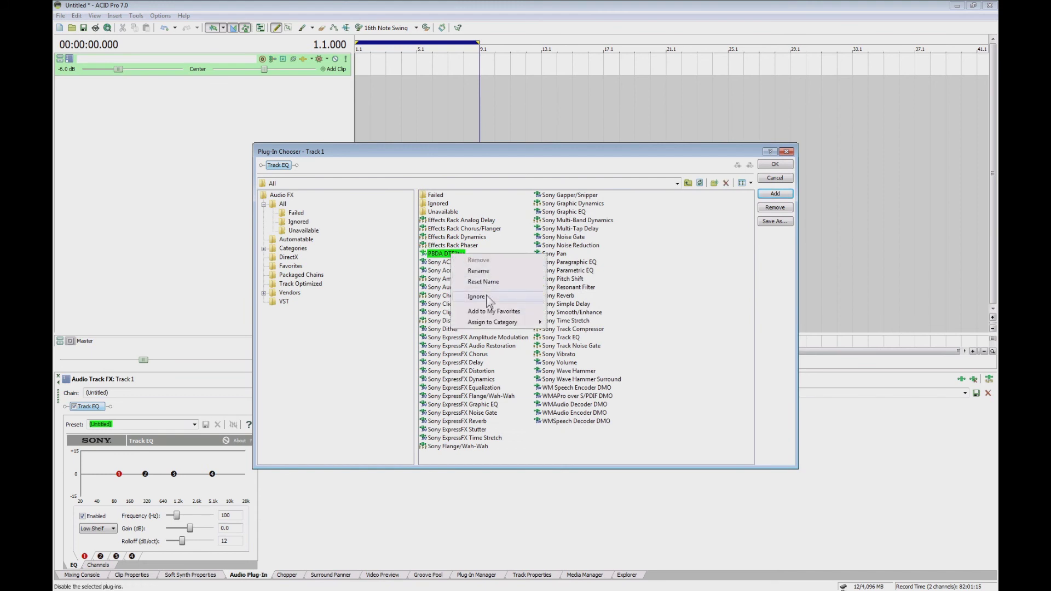
pyautogui.click(486, 297)
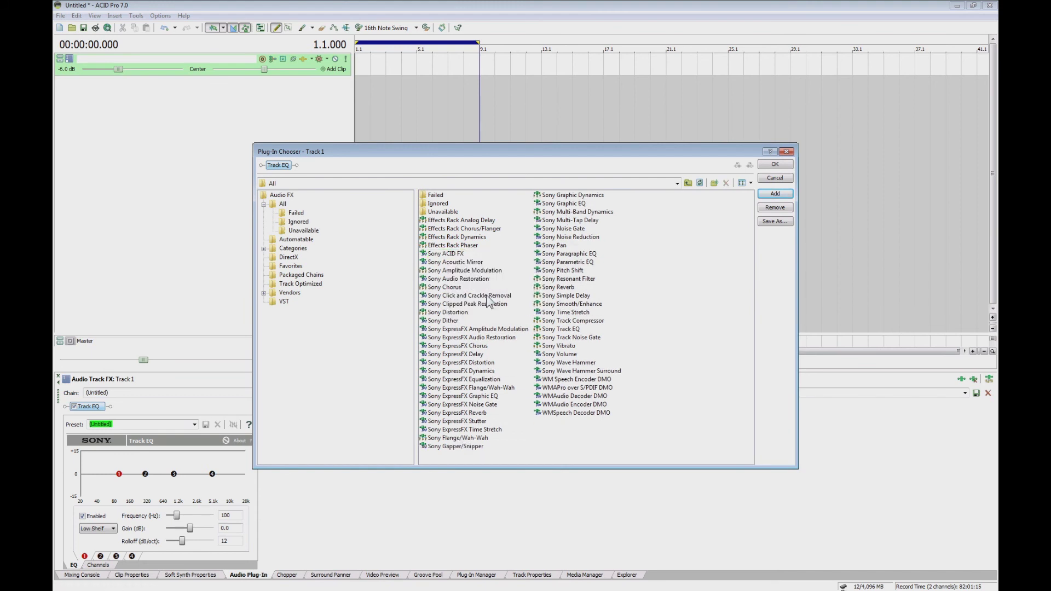
# - Ignore WM Speech Encoder DMO, WMAPro over S/PDIF DMO and WMAudio Decoder DMO
pyautogui.click(574, 380)
pyautogui.rightClick(573, 381)
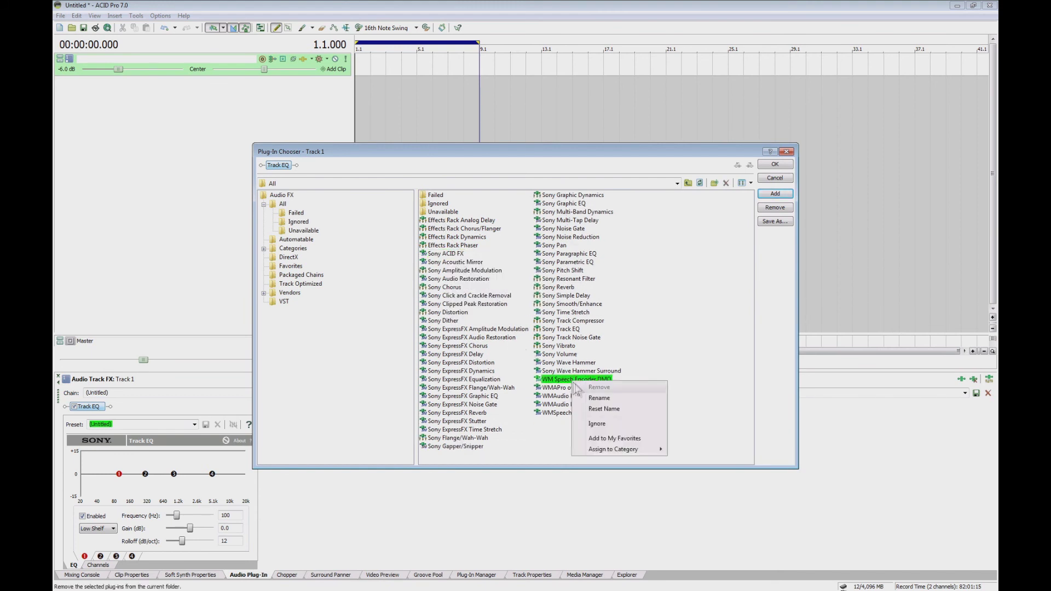
pyautogui.click(596, 423)
pyautogui.click(575, 379)
pyautogui.rightClick(574, 381)
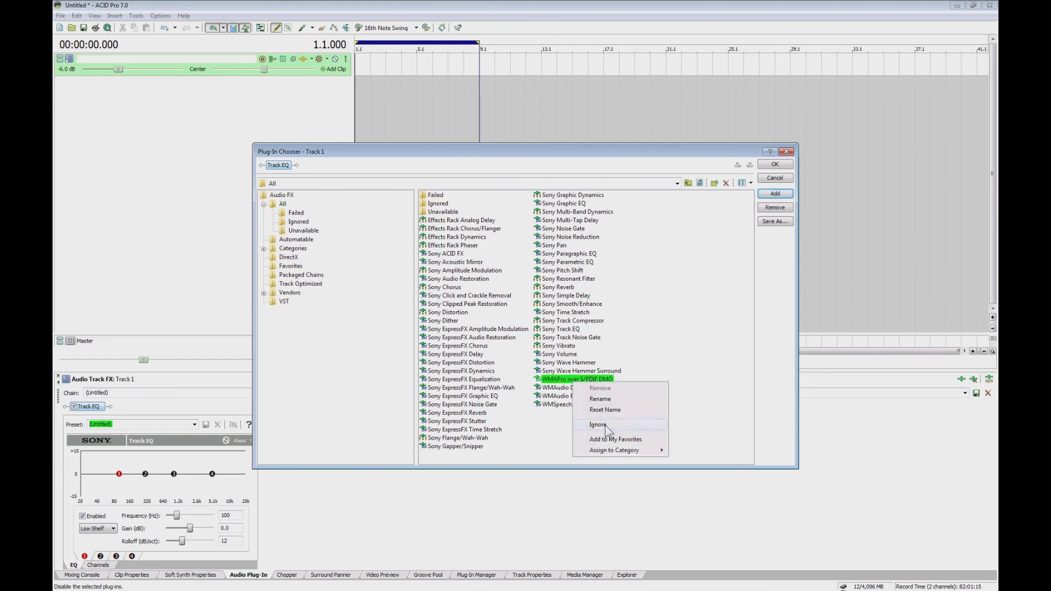
pyautogui.click(604, 425)
pyautogui.click(575, 379)
pyautogui.rightClick(572, 381)
pyautogui.click(606, 420)
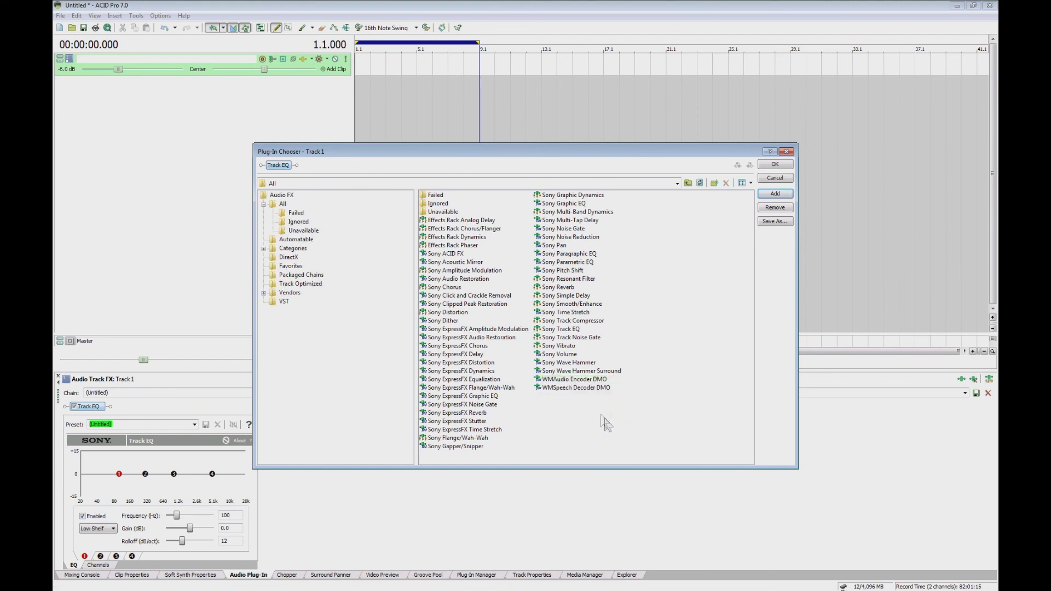
# - Ignore WMAudio Encoder DMO and WMSpeech Decoder DMO, then review the Ignored list
pyautogui.click(574, 382)
pyautogui.rightClick(573, 380)
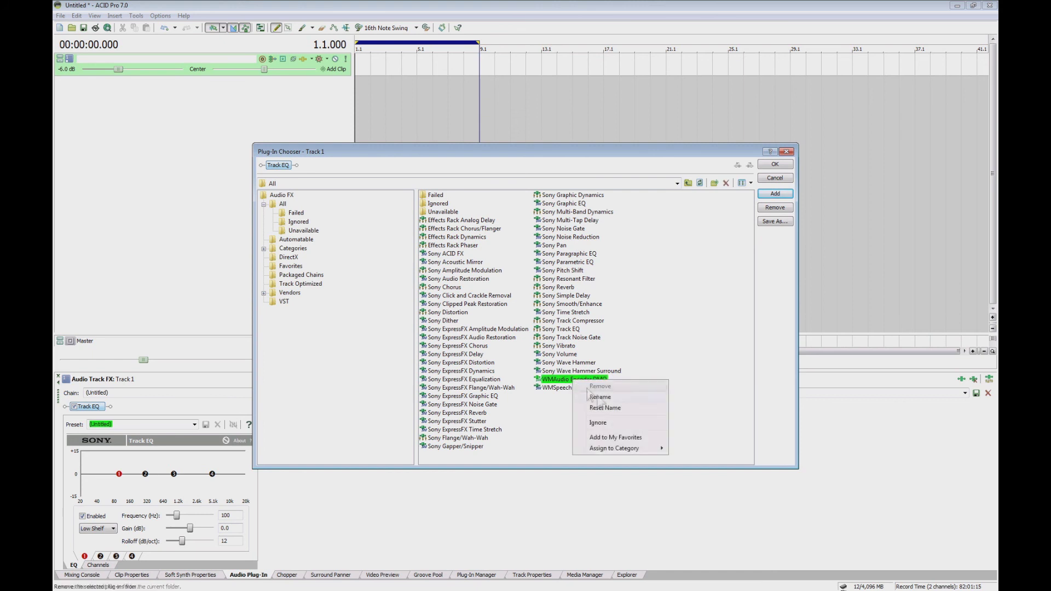
pyautogui.click(609, 420)
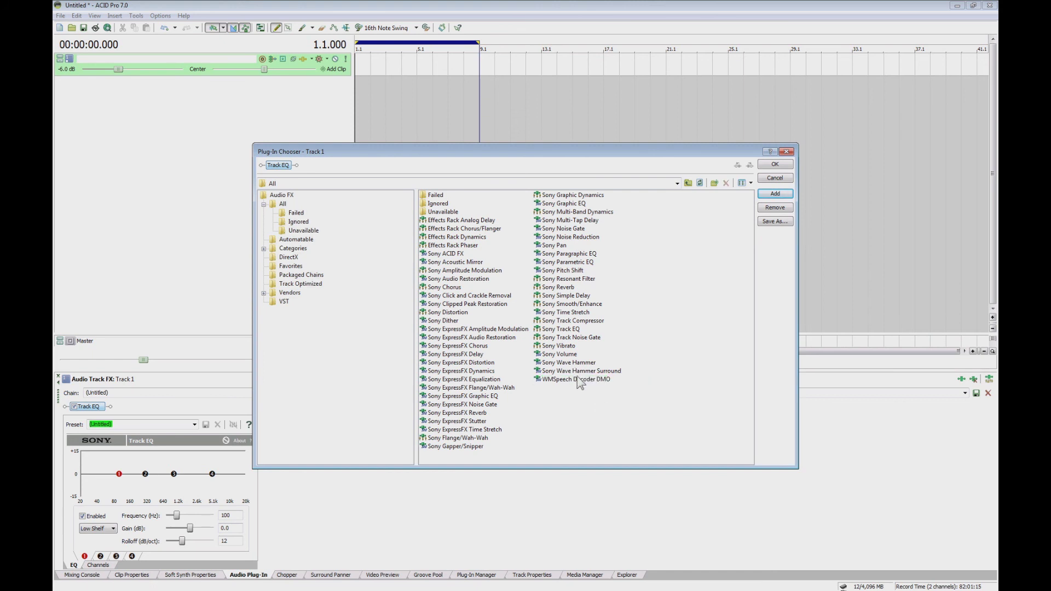
pyautogui.click(578, 380)
pyautogui.rightClick(579, 380)
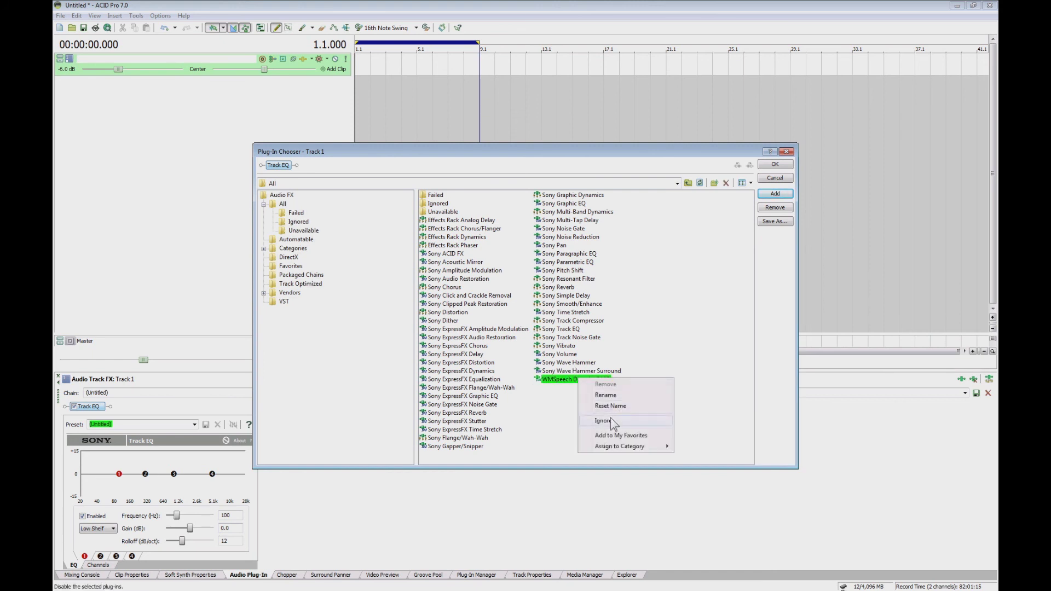
pyautogui.click(610, 418)
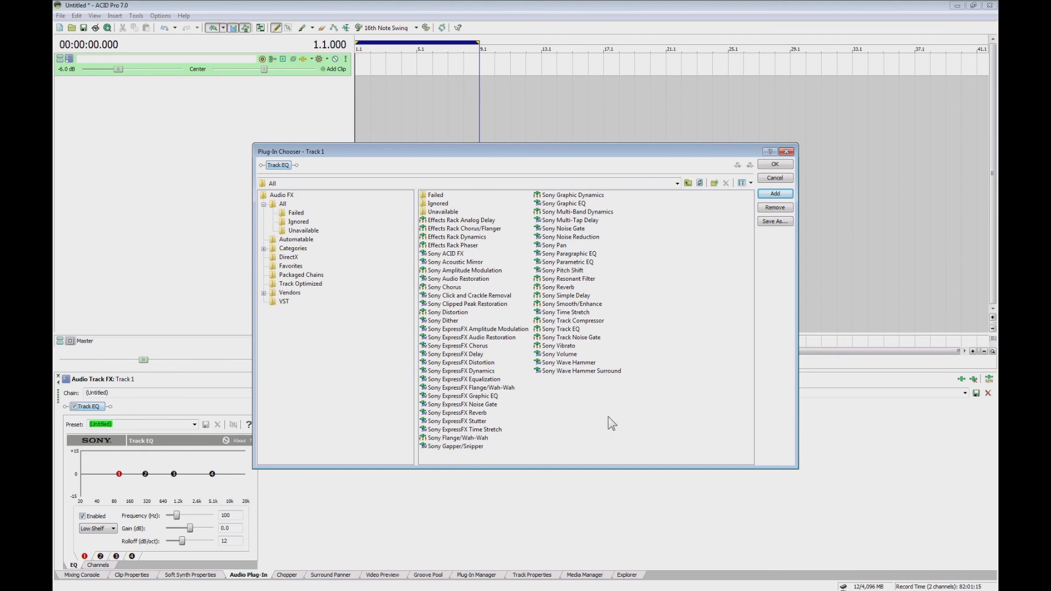
pyautogui.click(298, 221)
# - Restore Decrypt/Tag from the Ignored plug-ins folder
pyautogui.click(449, 198)
pyautogui.rightClick(459, 197)
pyautogui.click(481, 226)
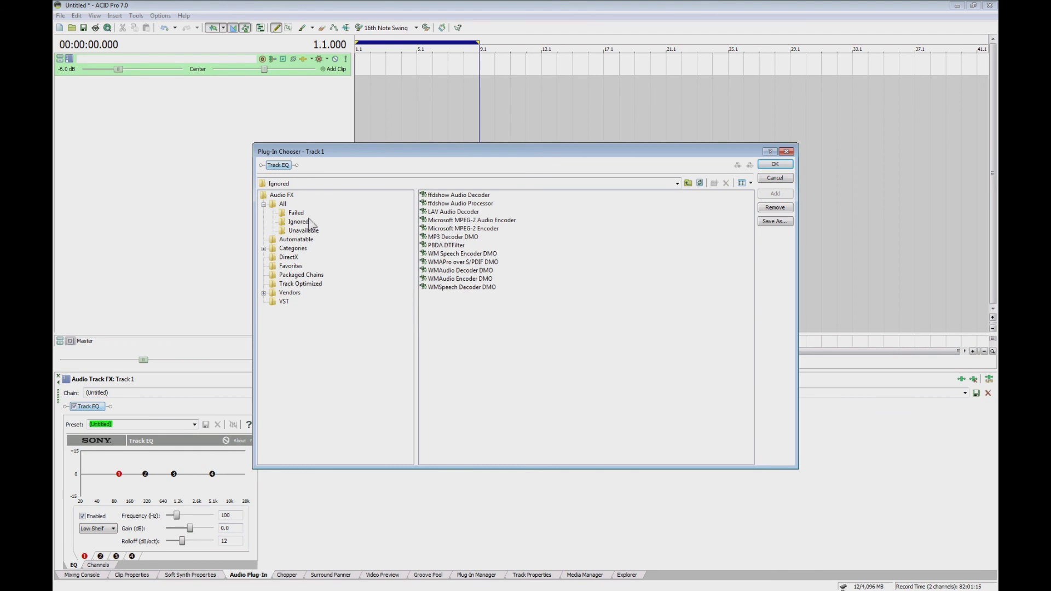
# - Try adding Decrypt/Tag to the track, dismiss the cannot-run error, and ignore it again
pyautogui.click(282, 204)
pyautogui.click(449, 221)
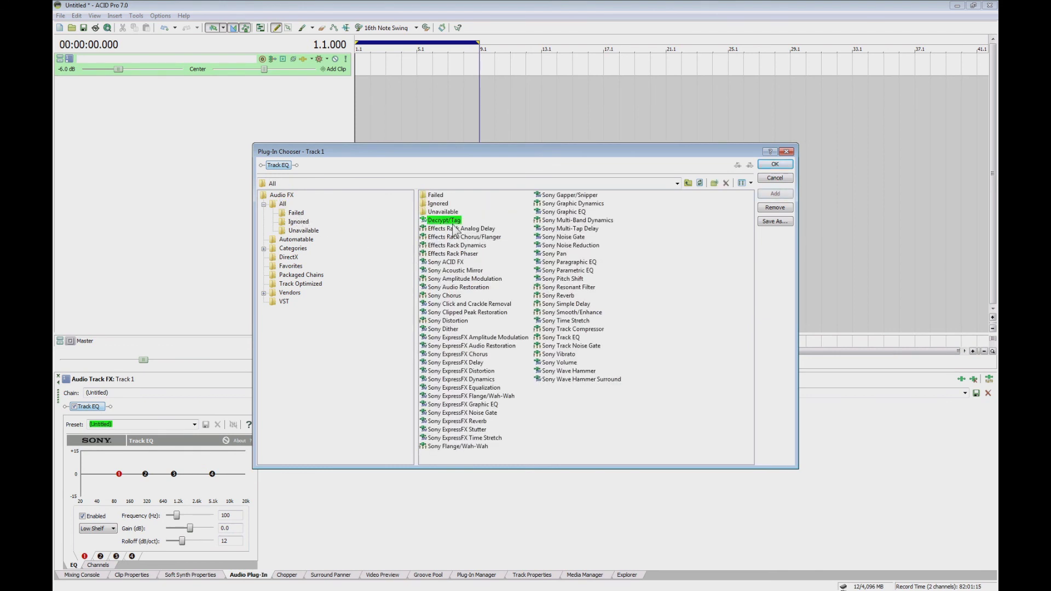
pyautogui.click(778, 197)
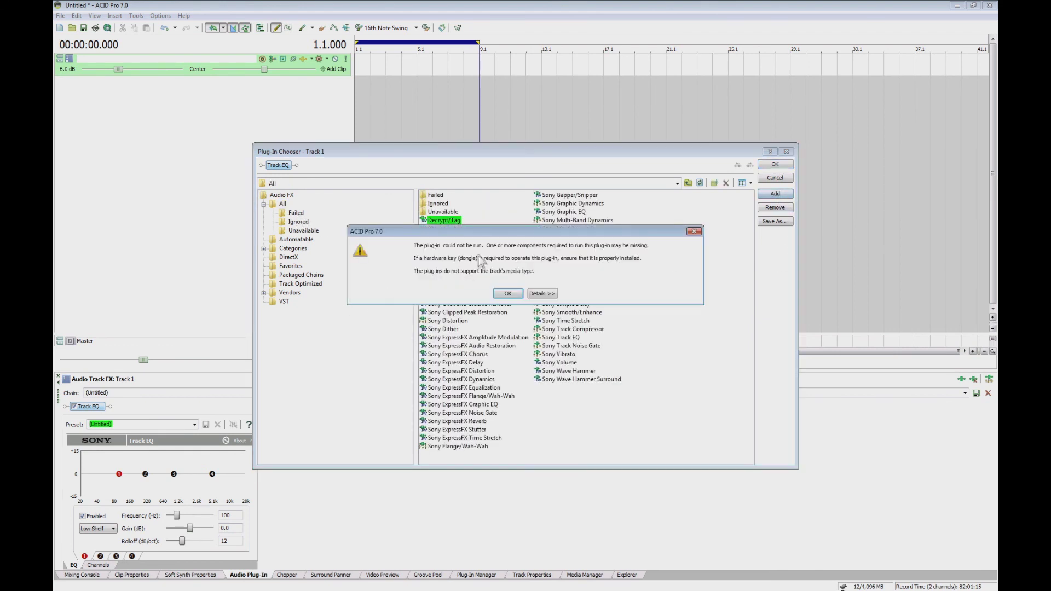
pyautogui.click(508, 293)
pyautogui.rightClick(453, 226)
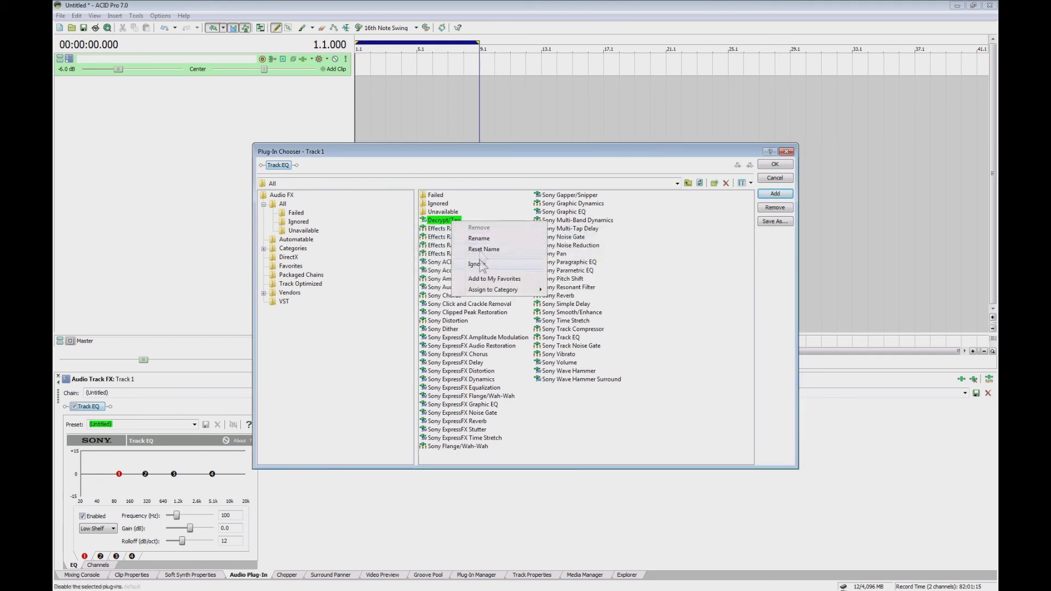
pyautogui.click(480, 267)
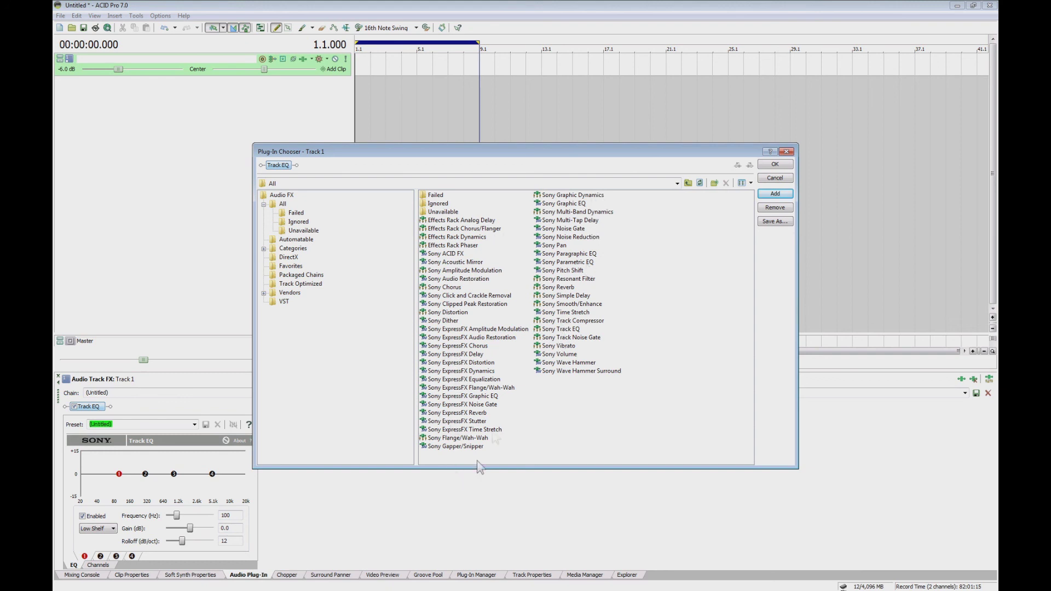
pyautogui.click(580, 279)
pyautogui.click(444, 287)
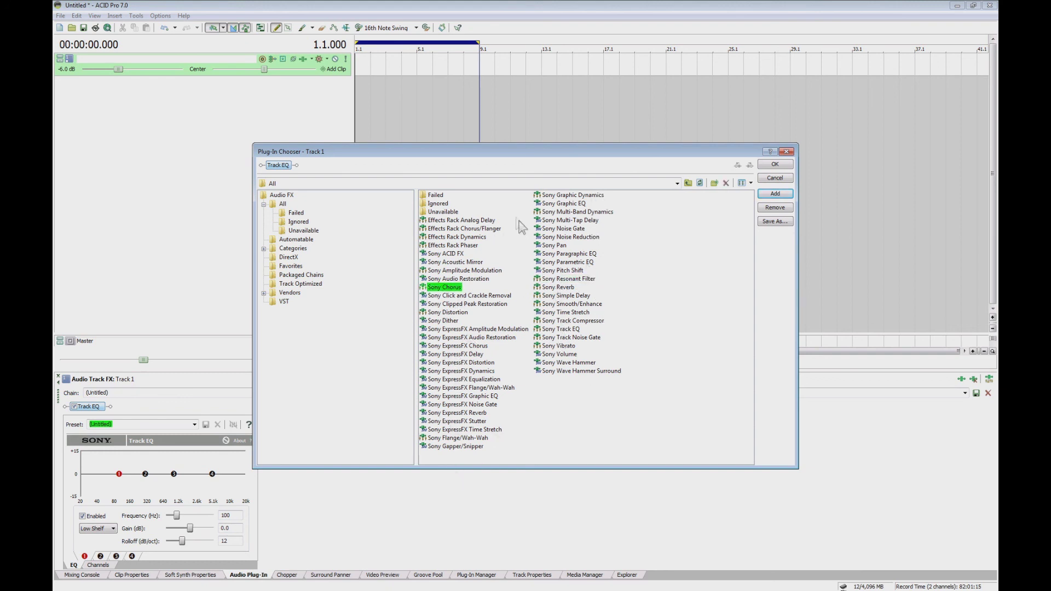
pyautogui.click(561, 288)
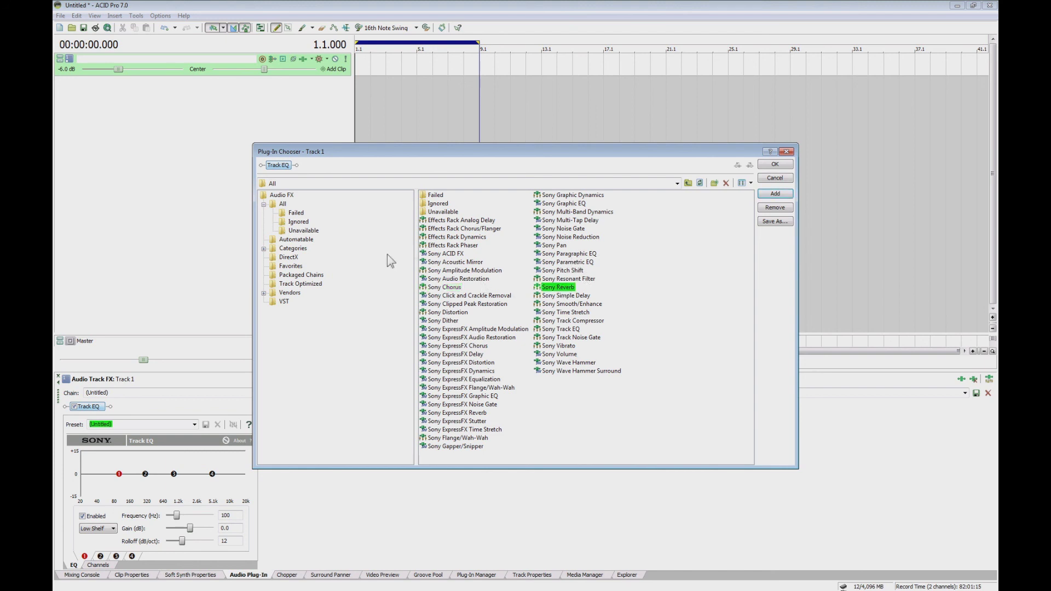
pyautogui.click(298, 222)
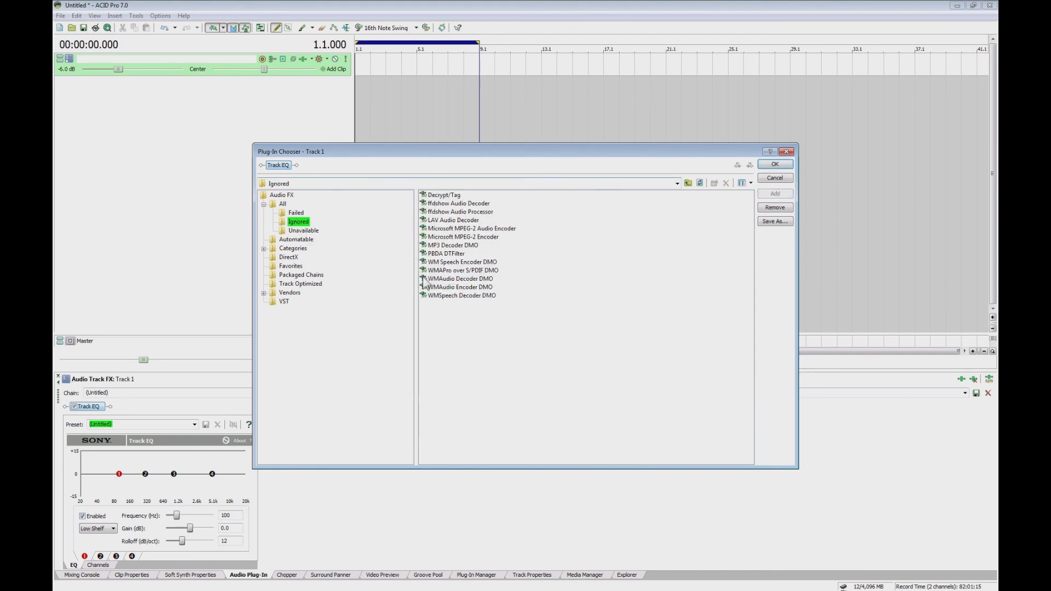
pyautogui.click(312, 231)
pyautogui.click(299, 213)
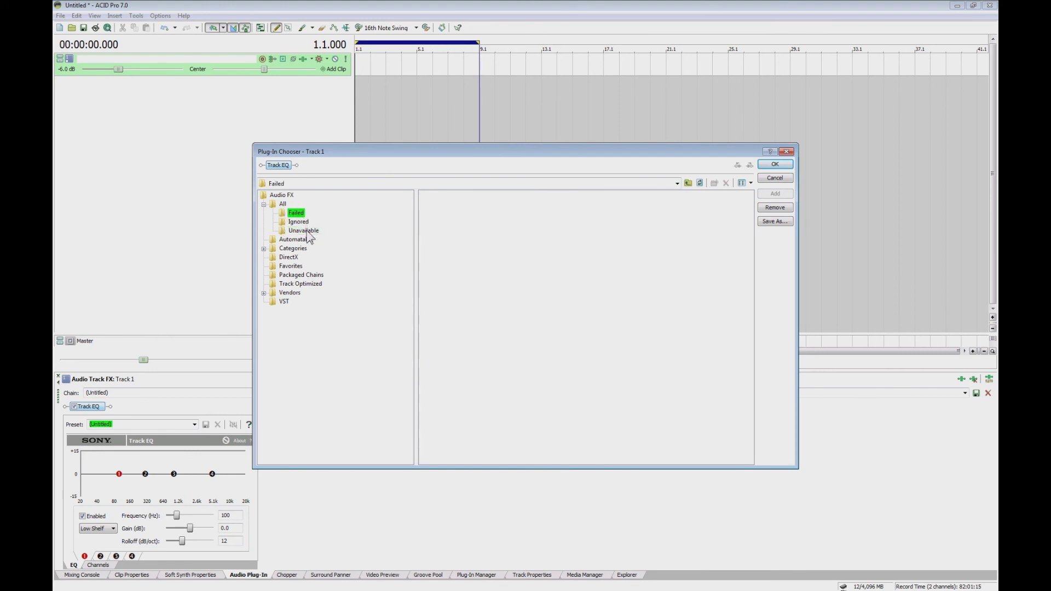
pyautogui.click(307, 231)
pyautogui.click(283, 204)
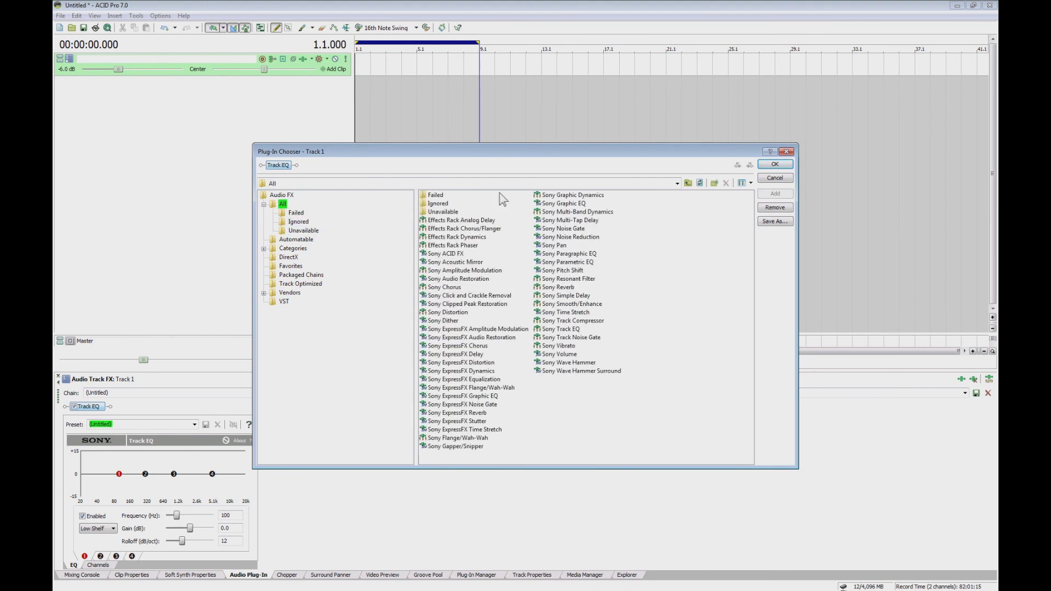